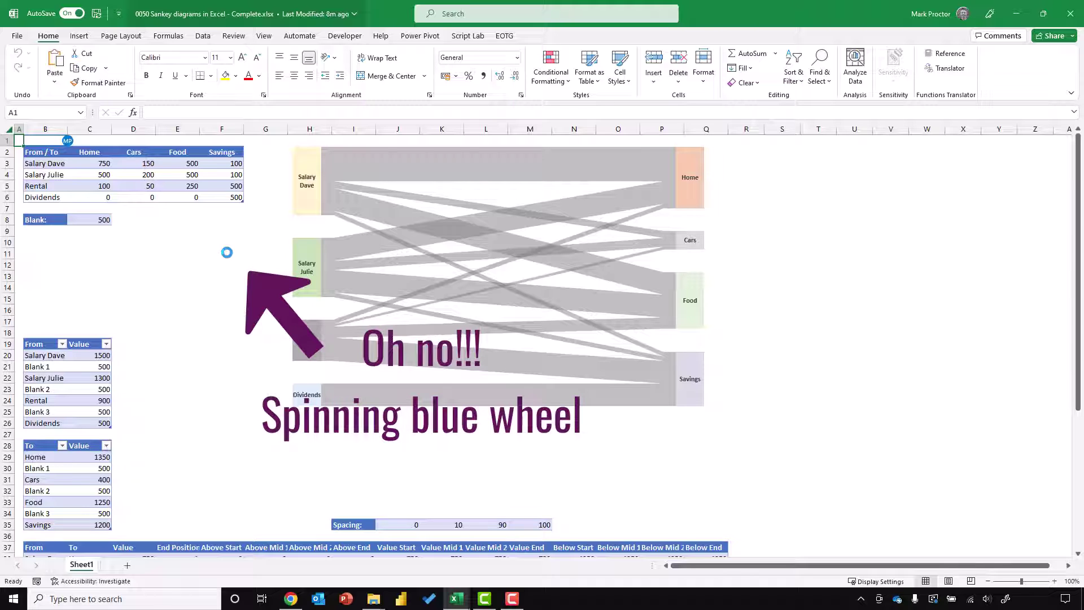
Switch to the Chrome window showing the Sankey diagrams workbook in Excel for the web.
click(288, 599)
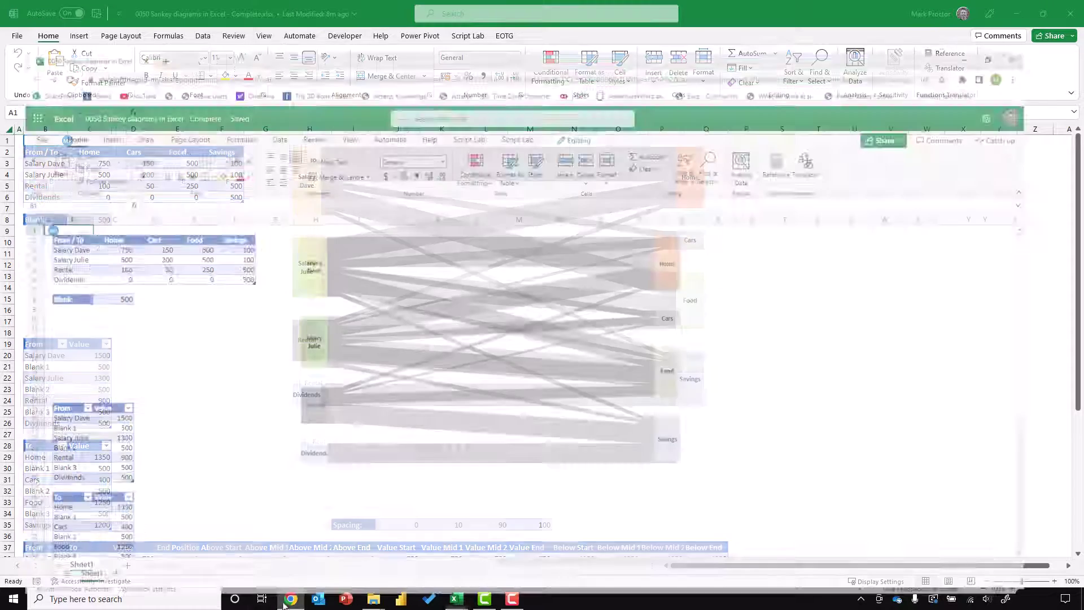
In the browser copy, enter 2000 as Salary Dave's Home amount in cell C3.
click(185, 287)
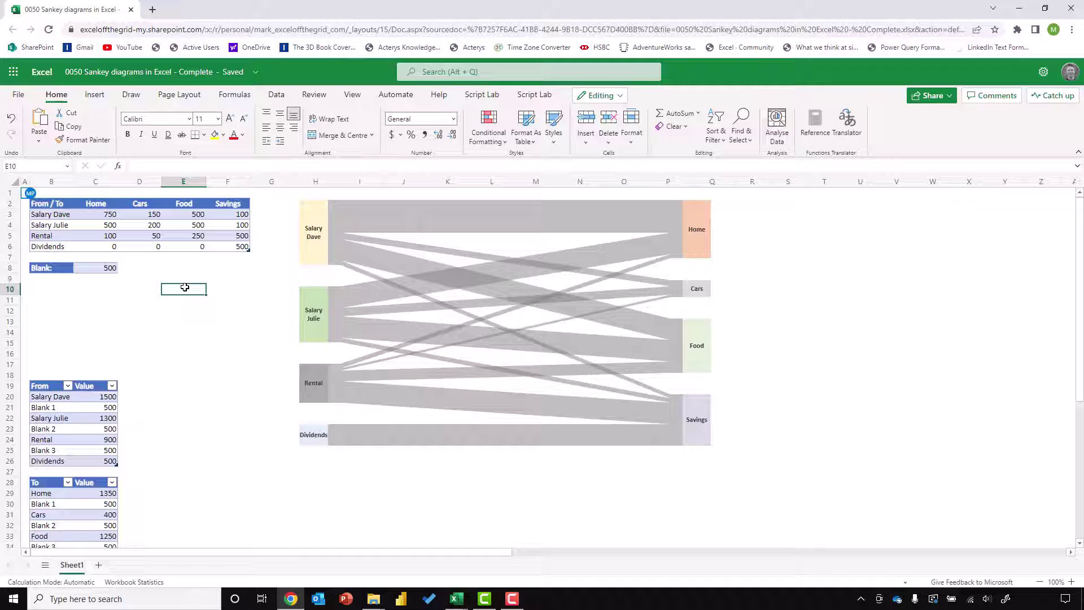
click(101, 214)
text(2000)
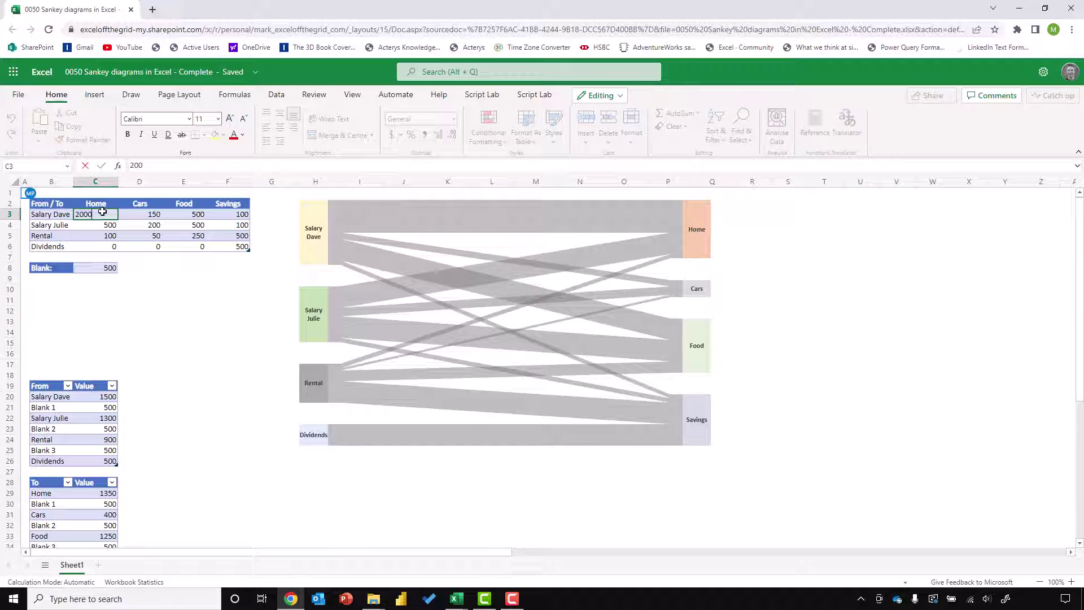
key(Return)
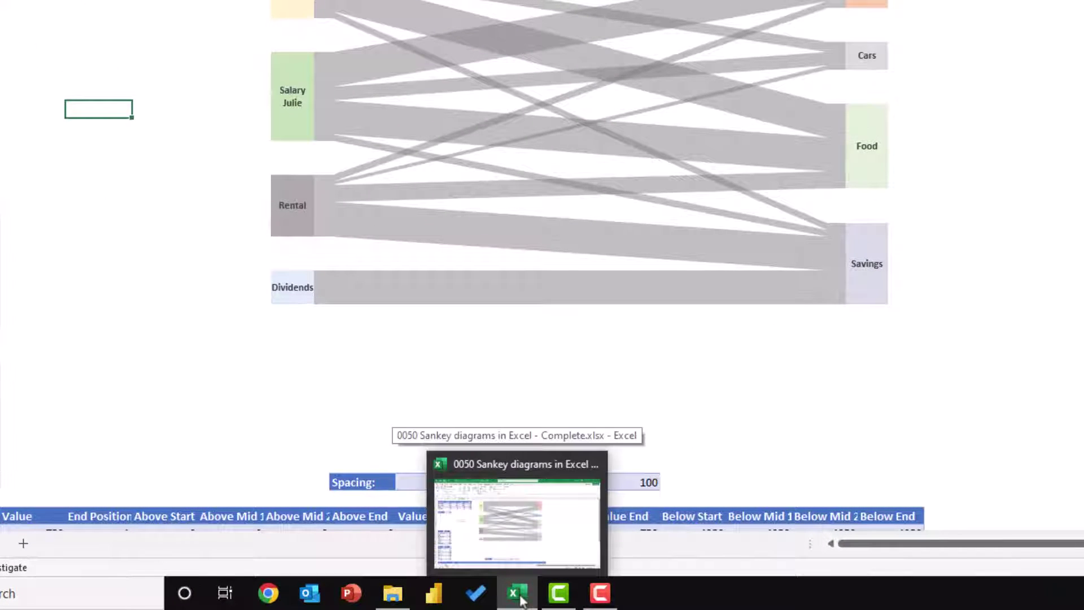
Start a new Excel instance from the taskbar's Excel jump list and create blank Book1.
right_click(520, 599)
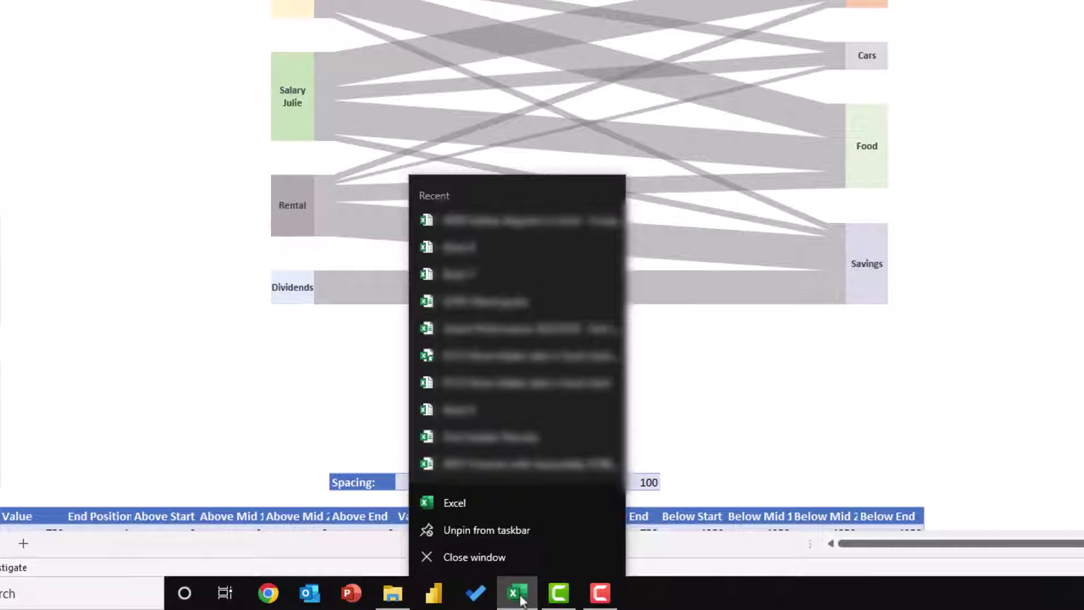
alt+click(492, 502)
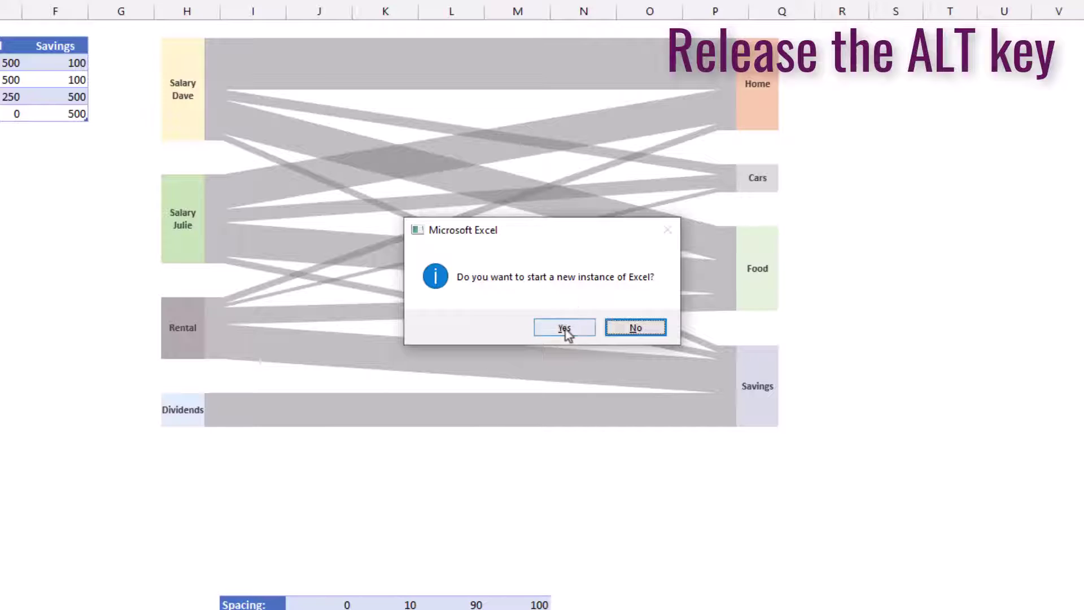
click(564, 330)
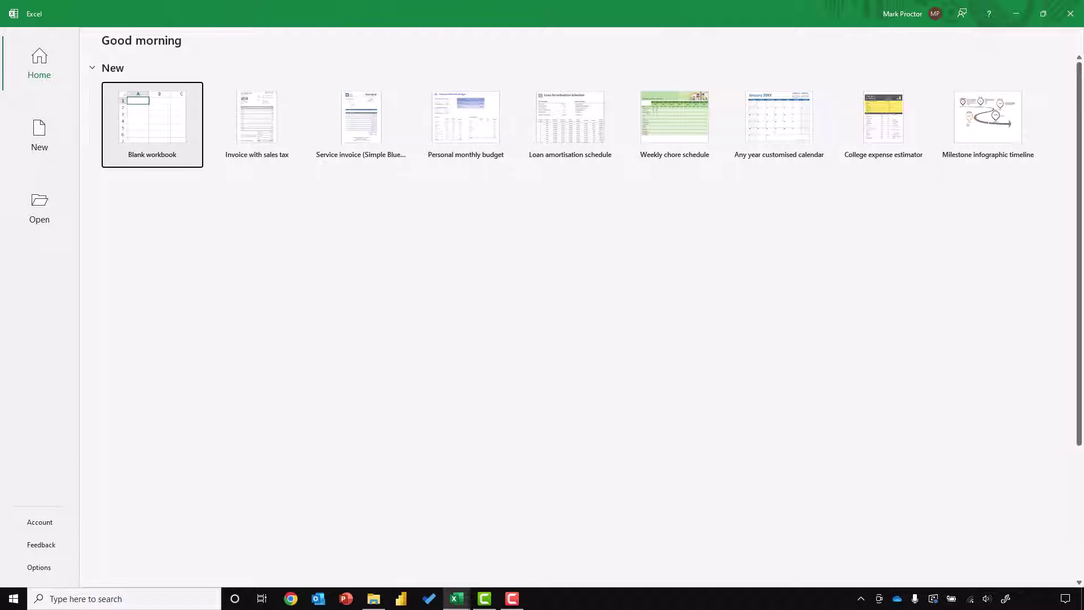
click(183, 141)
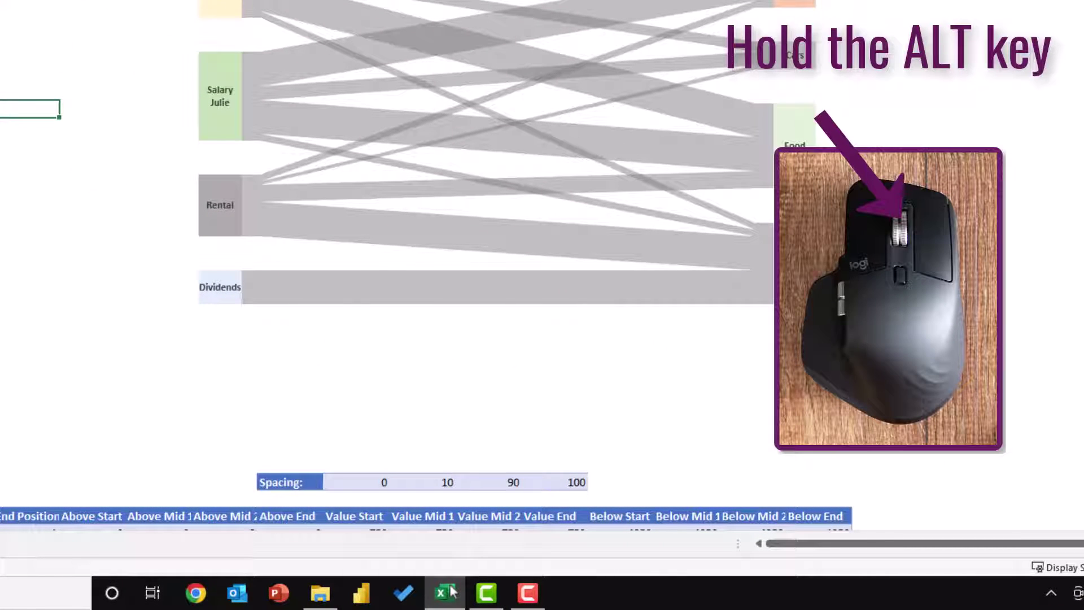
Launch another separate Excel instance with Alt+middle-click on the taskbar icon, getting blank Book1.
alt+middle_click(452, 591)
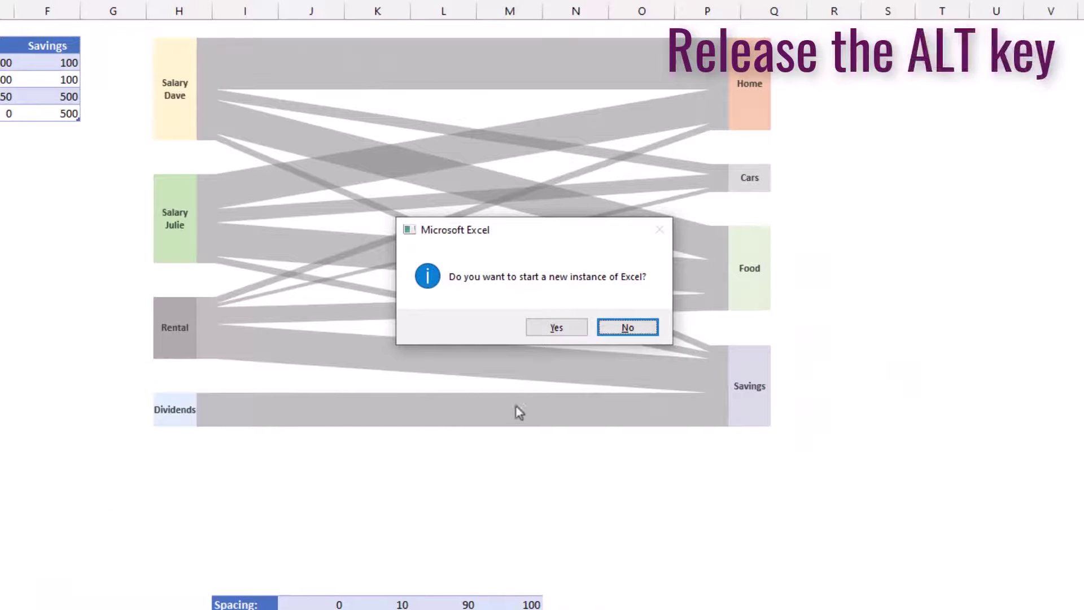
click(558, 329)
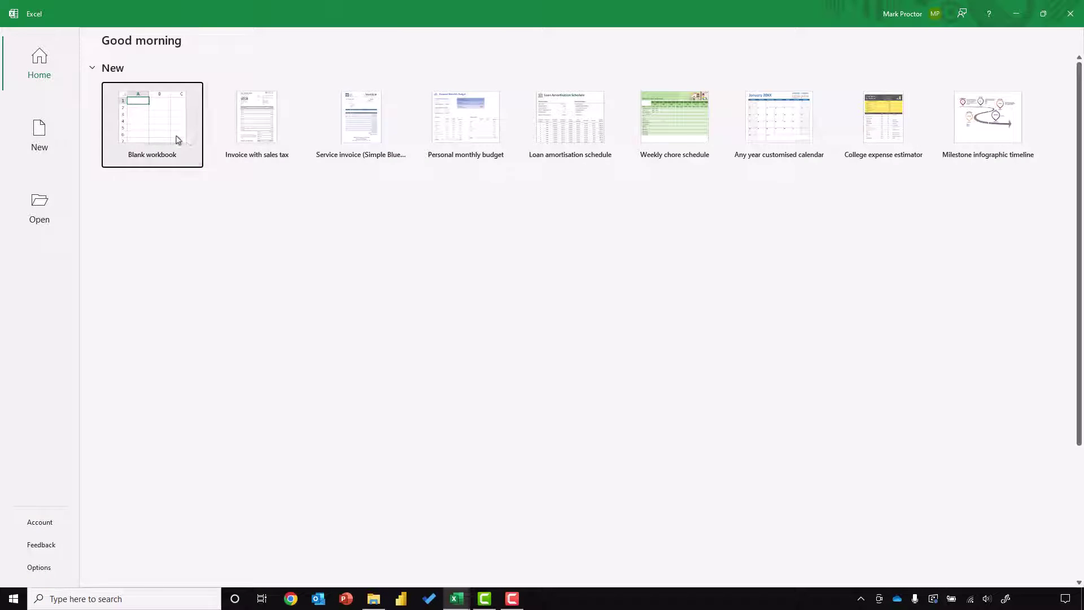
click(177, 139)
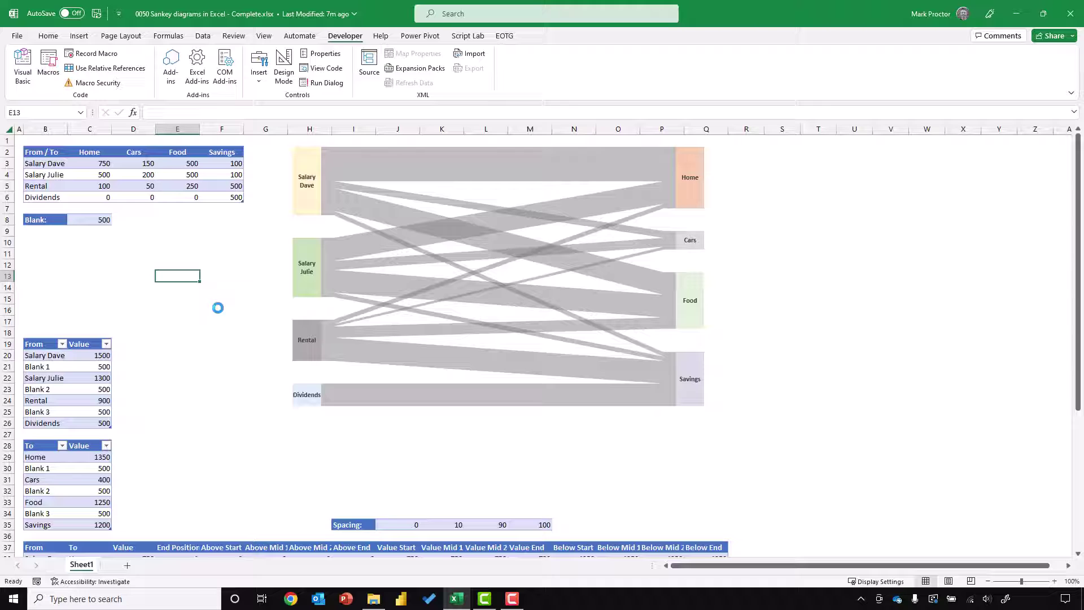
From My Folder, open Open This File.xlsx with Alt held so it gets its own instance.
click(374, 598)
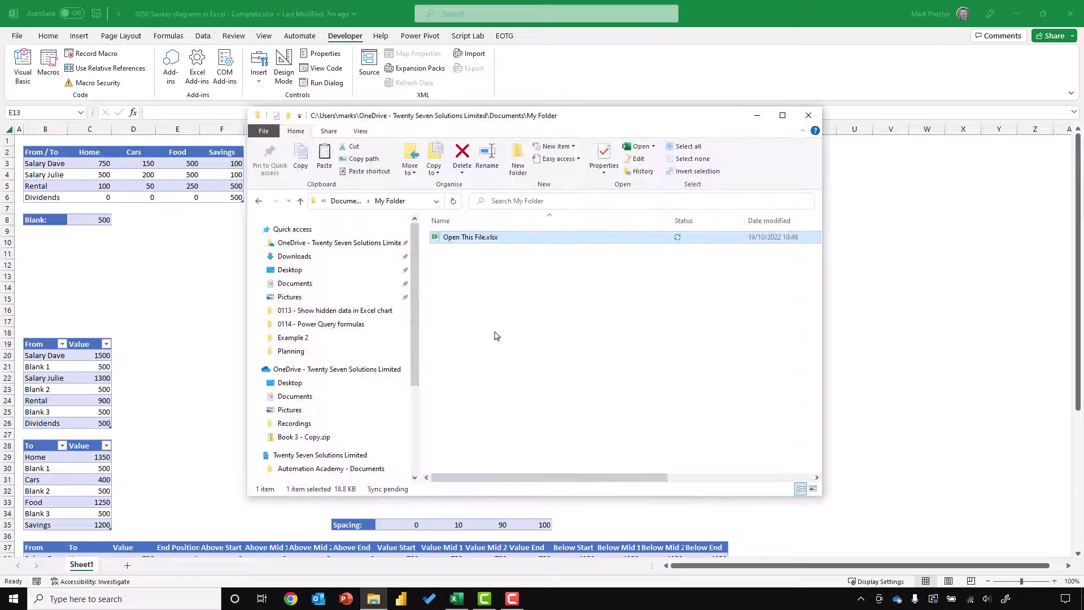
double_click(472, 241)
key(alt)
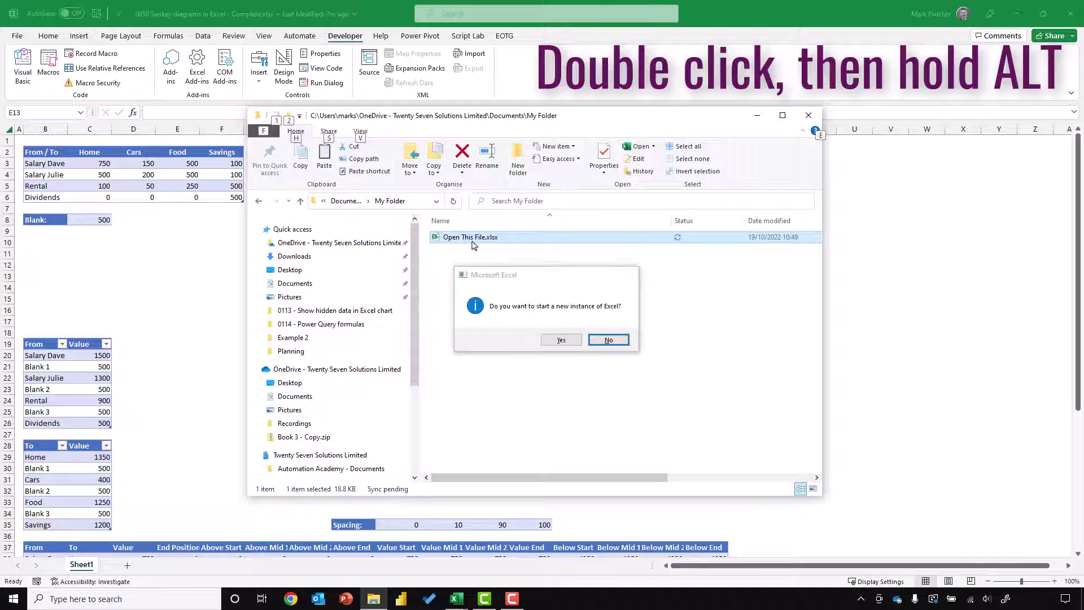
click(561, 341)
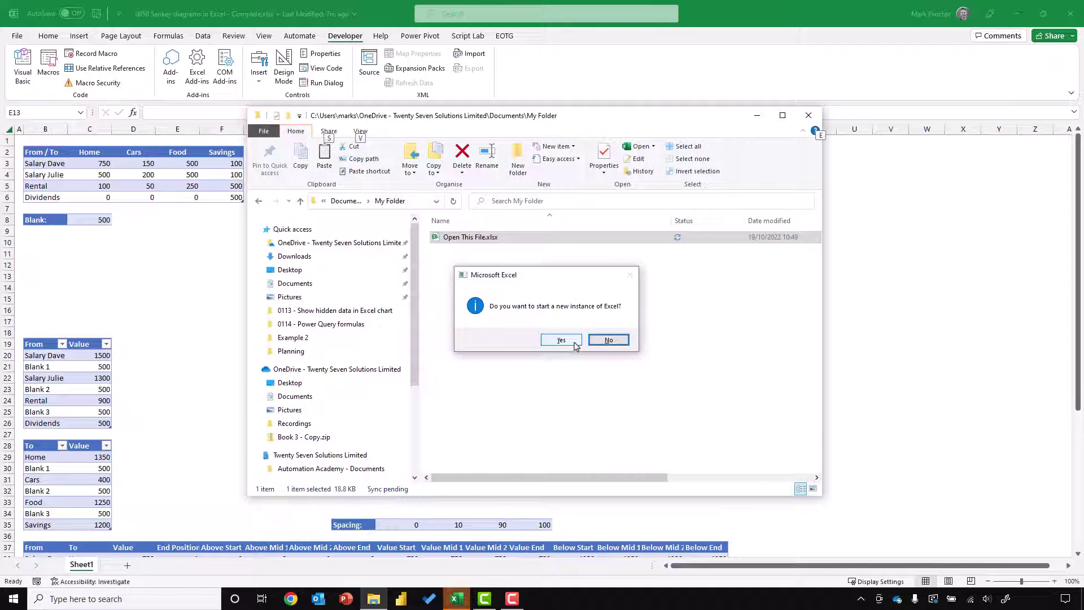
click(561, 340)
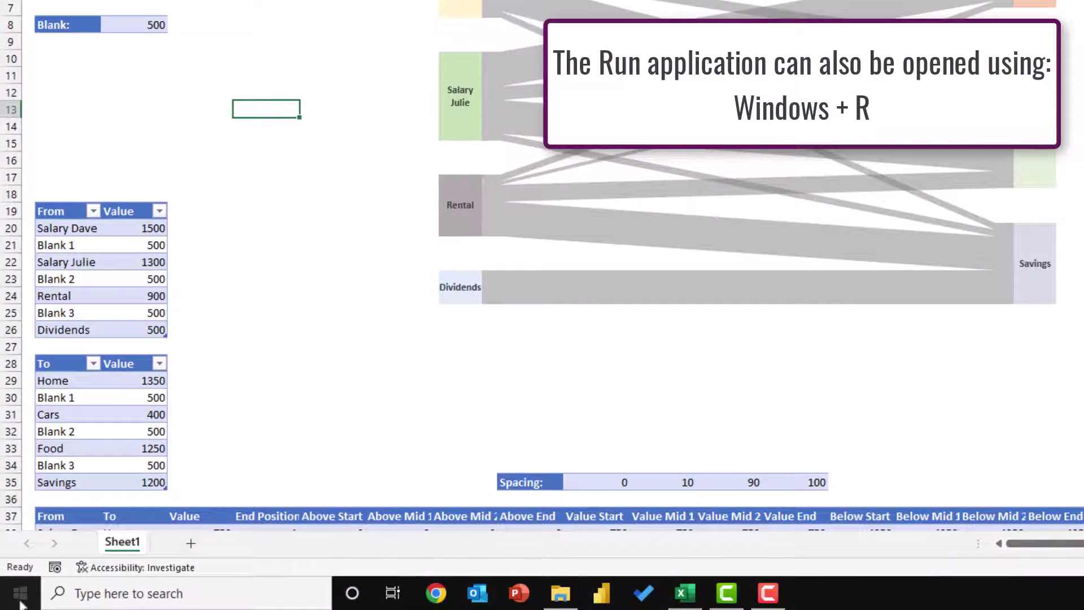
Open Run from the Start menu's Windows System group and move it toward screen centre.
click(20, 601)
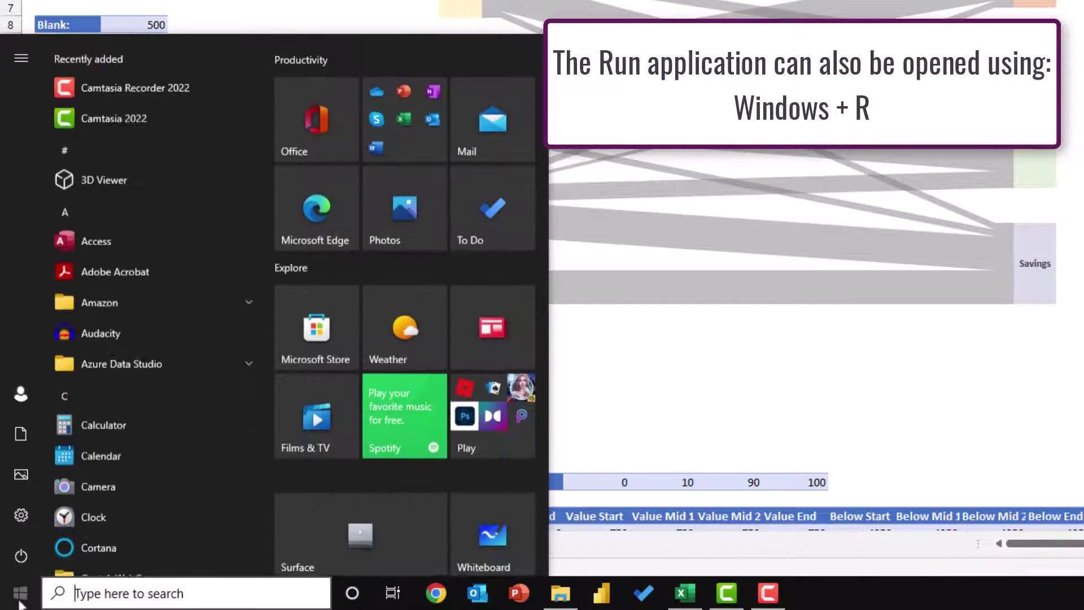
scroll(152, 262, down, 15)
scroll(151, 260, down, 10)
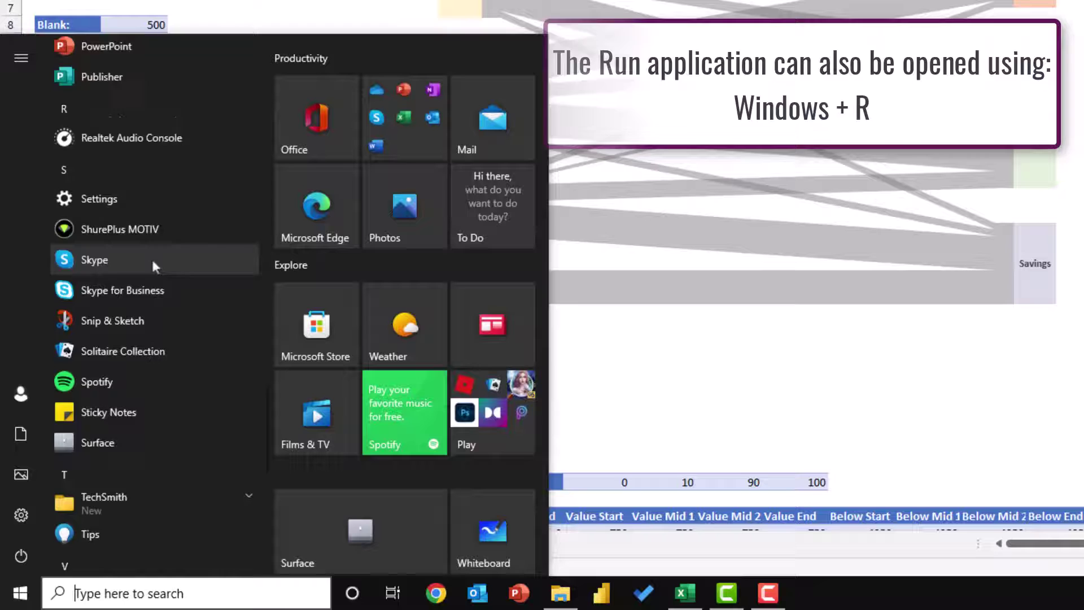
click(184, 333)
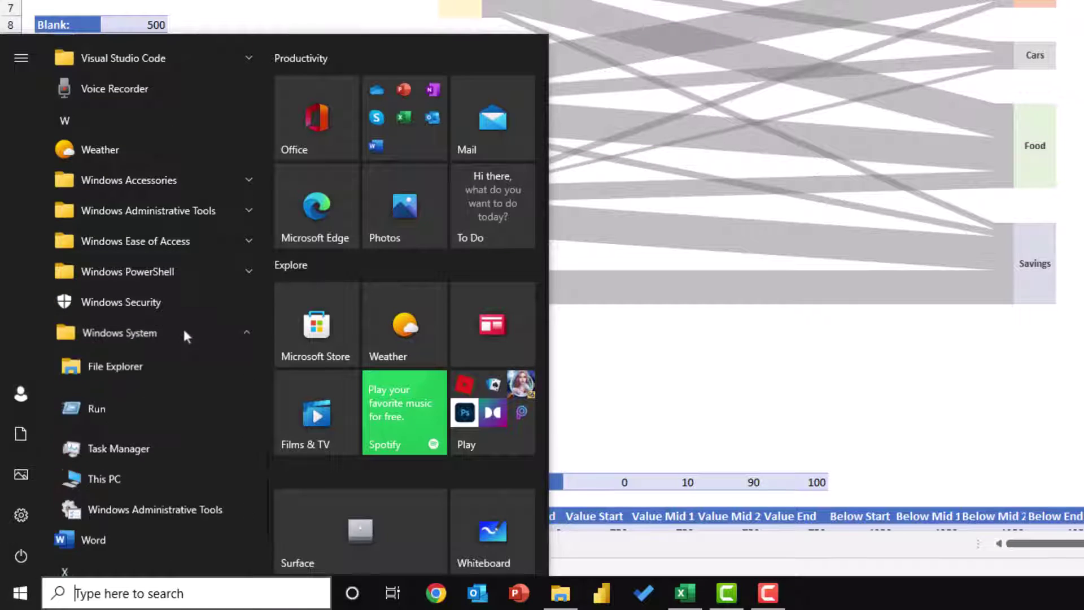
scroll(182, 333, down, 3)
click(145, 243)
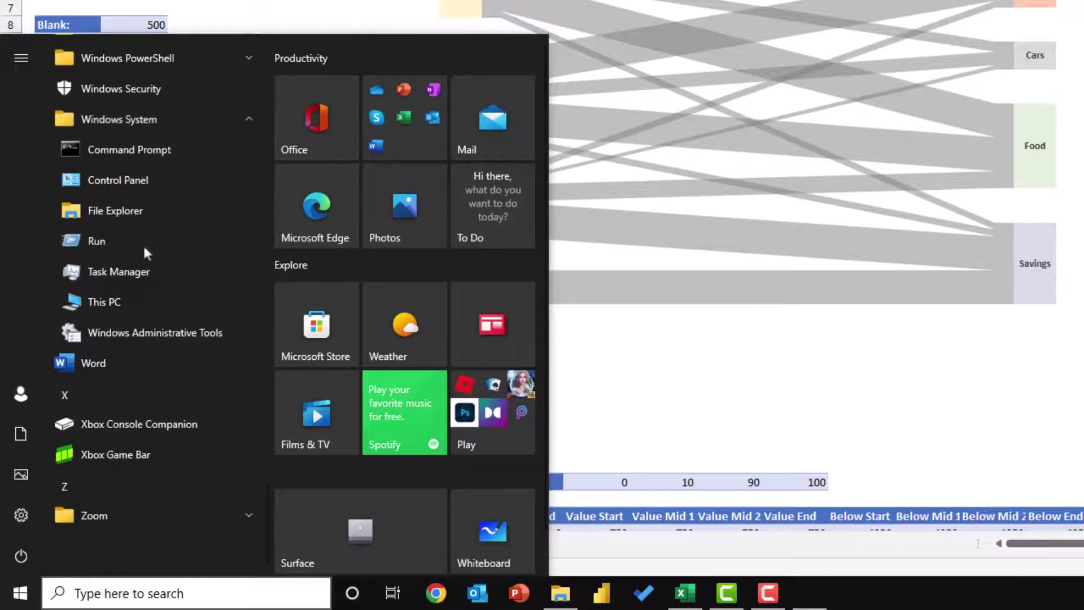
drag(186, 404, 318, 221)
Replace the Run command with Excel.exe /x and run it.
click(260, 302)
drag(260, 302, 169, 296)
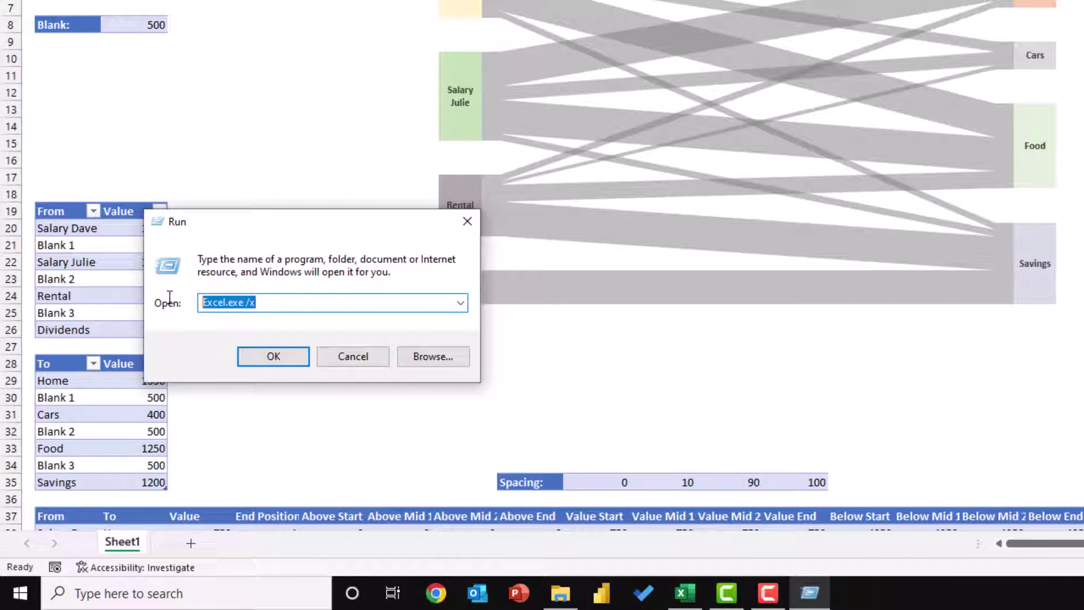
text(Excel)
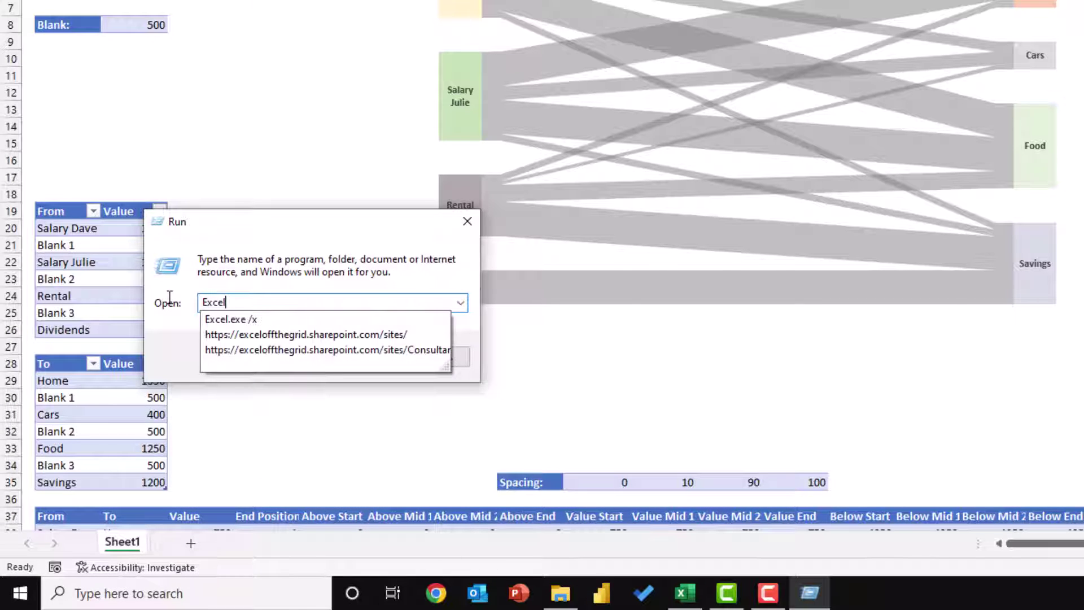
text(.exe)
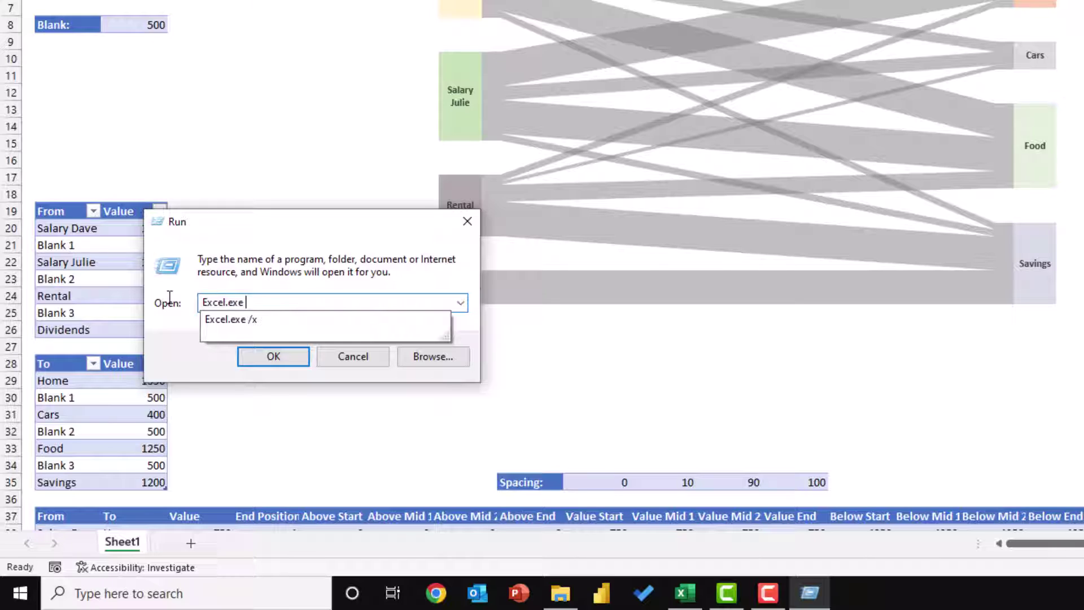
text( /x)
click(266, 362)
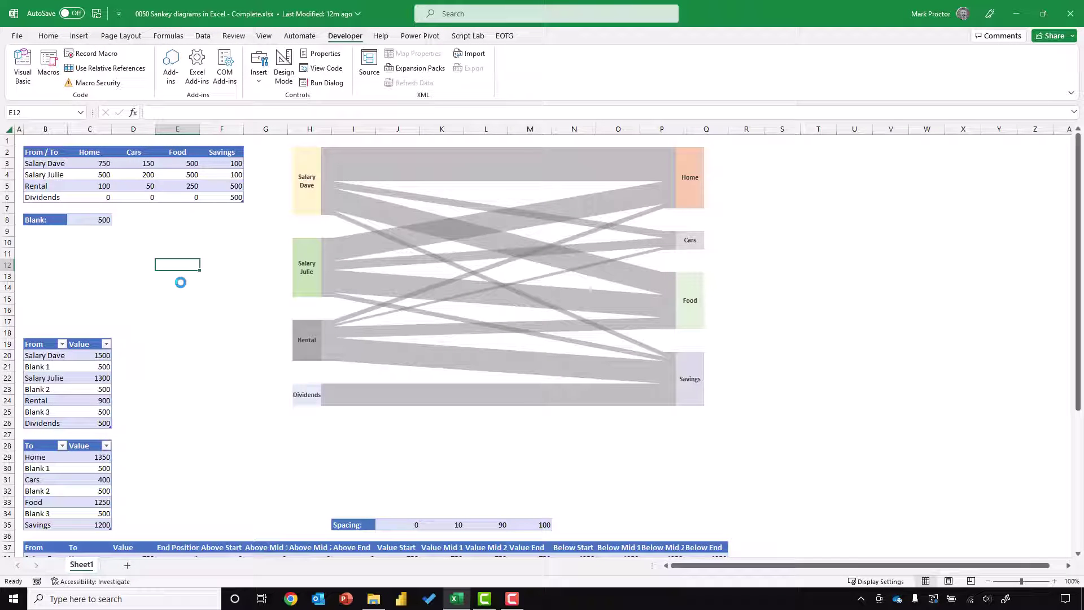
Run Excel.exe /x from the Windows search box.
click(144, 598)
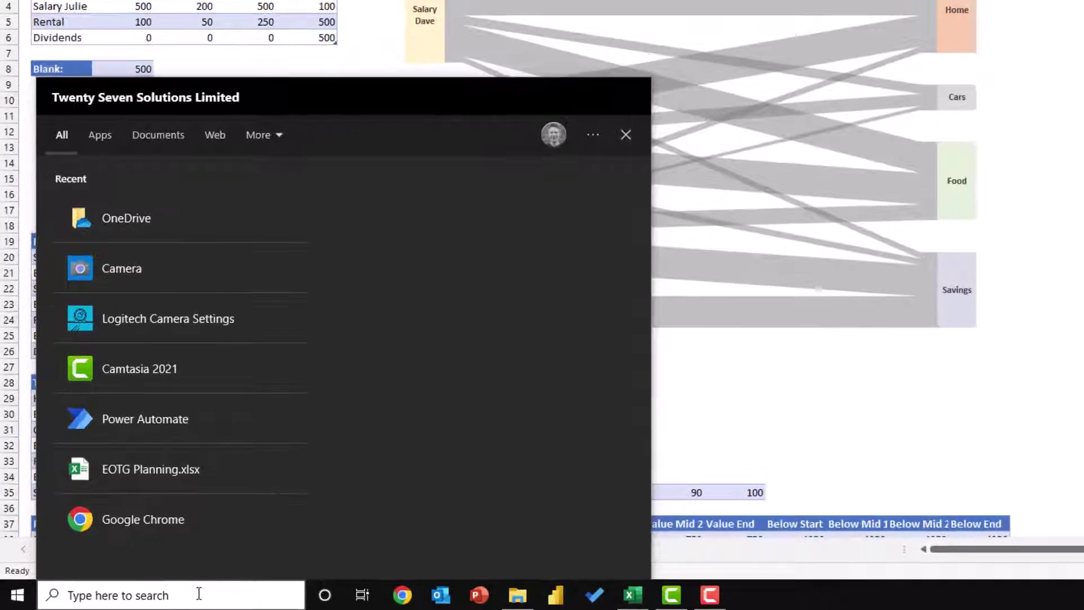
text(E)
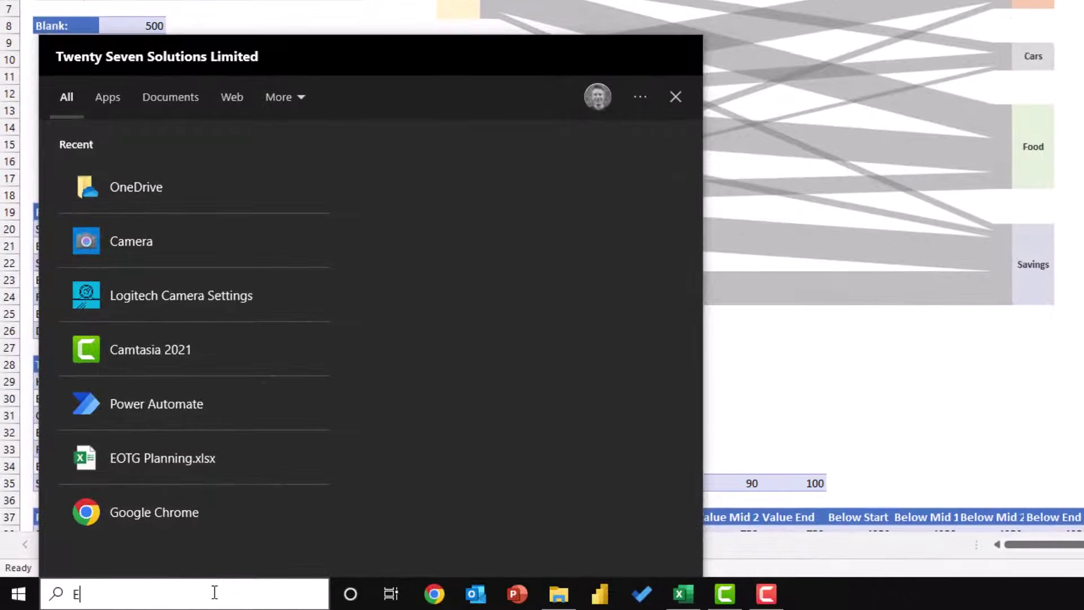
text(xcel.ex)
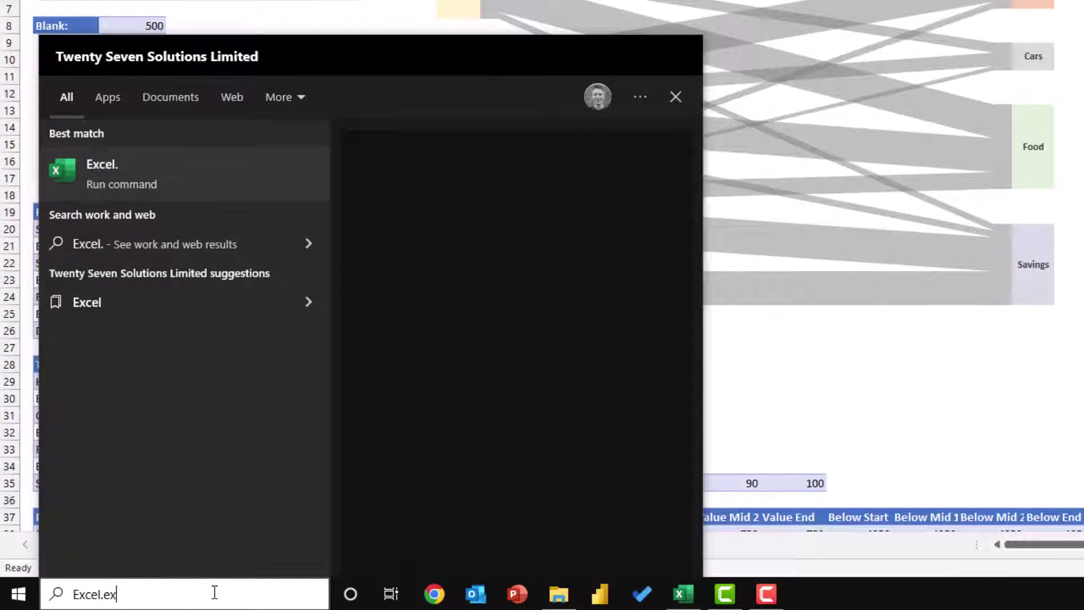
text(e /)
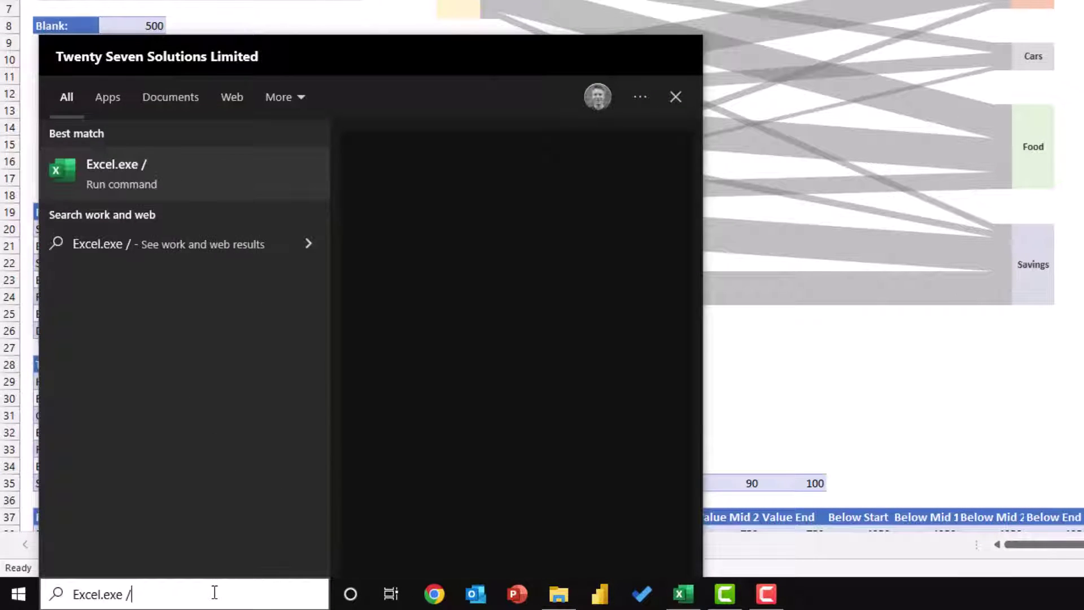
text(x)
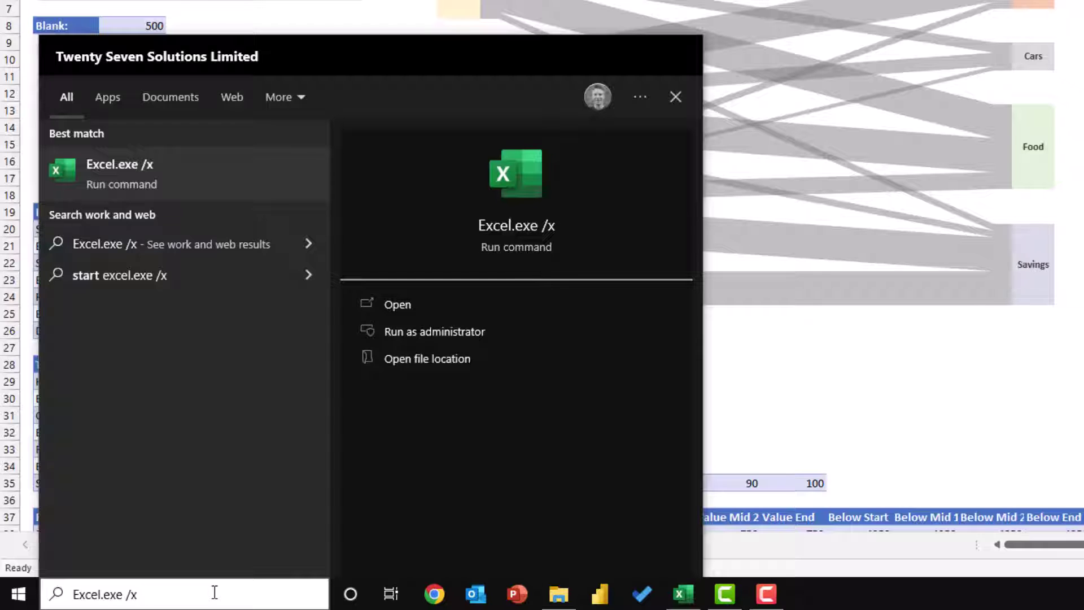
key(Return)
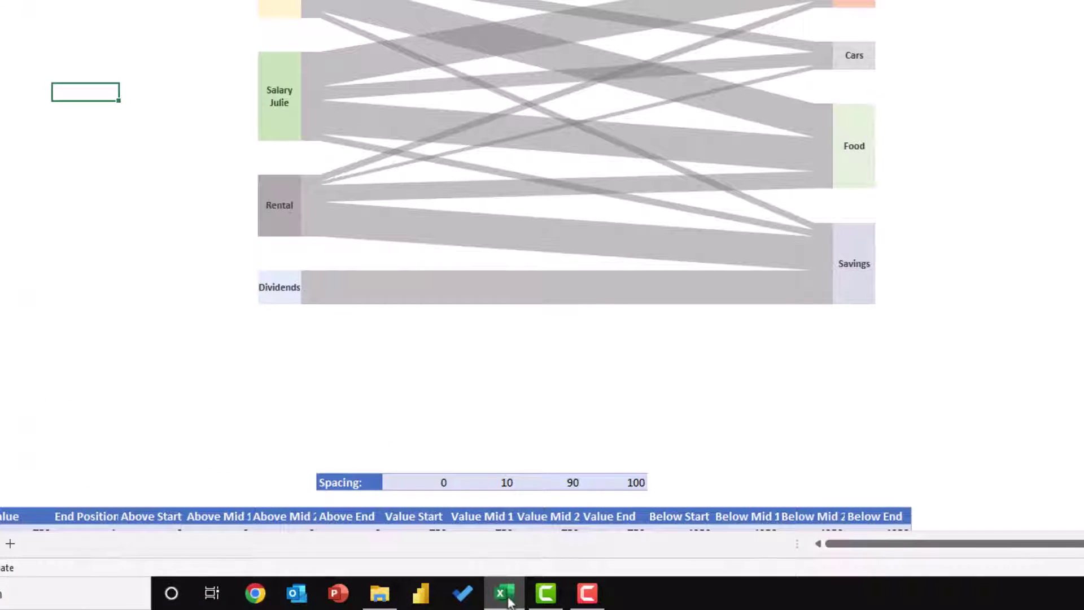
Copy the Target path from the taskbar Excel shortcut's Properties, then close the dialog.
right_click(510, 602)
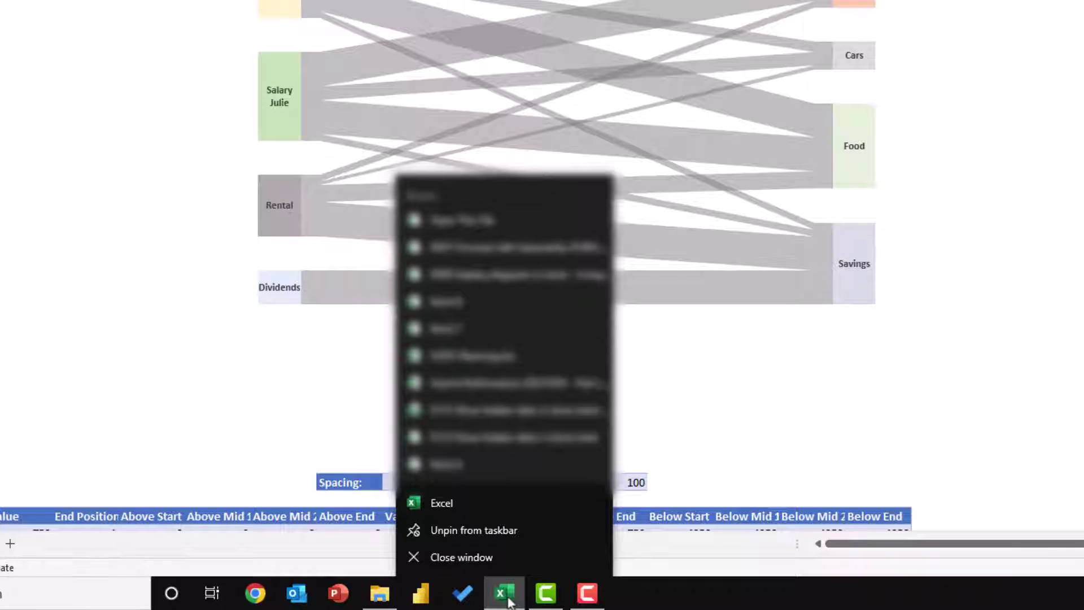
right_click(464, 503)
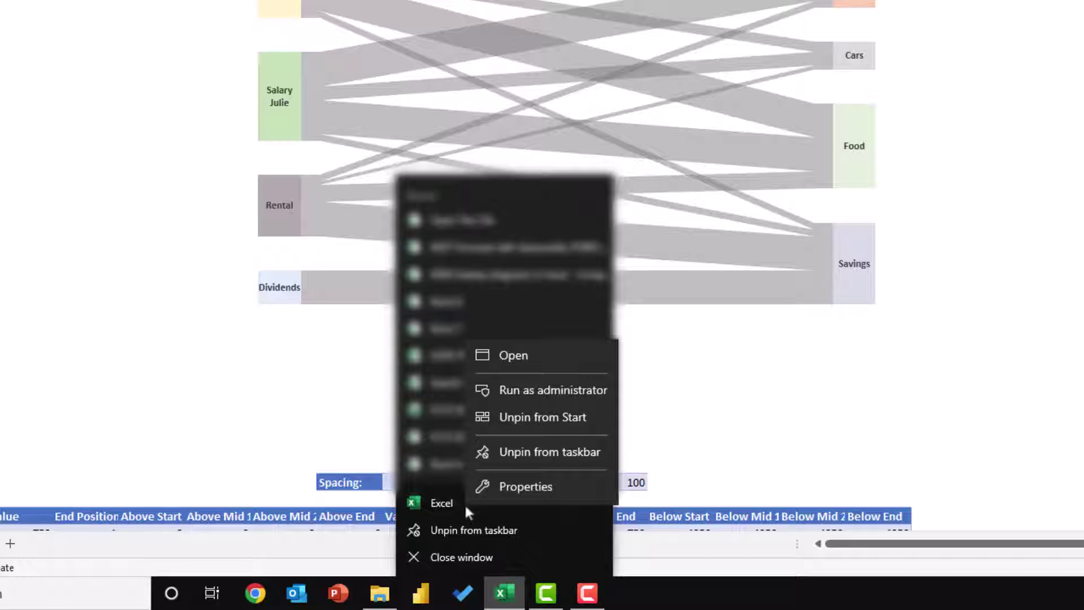
click(530, 484)
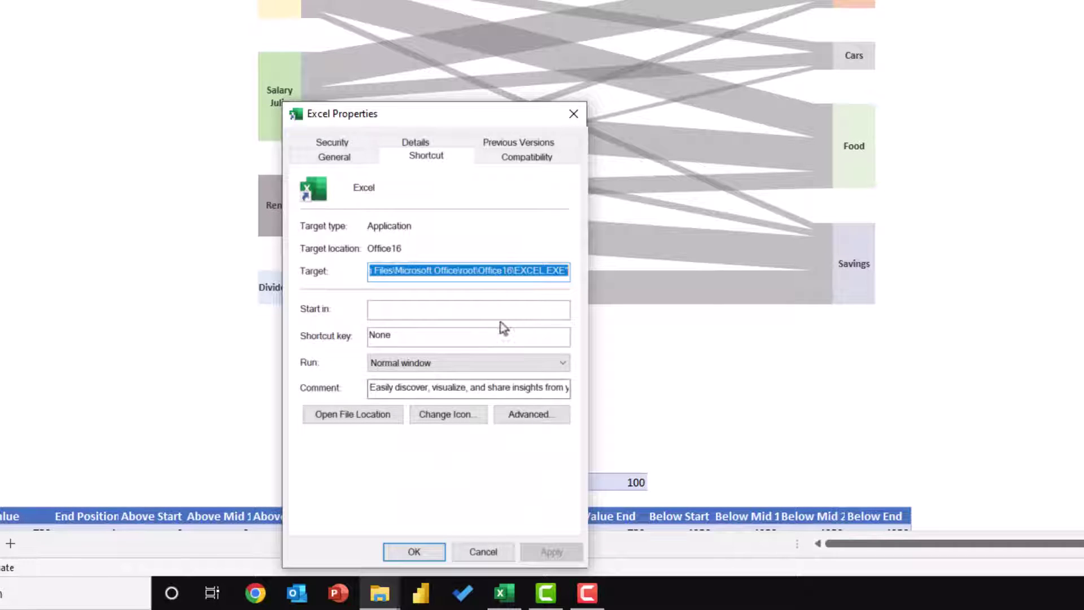
click(495, 269)
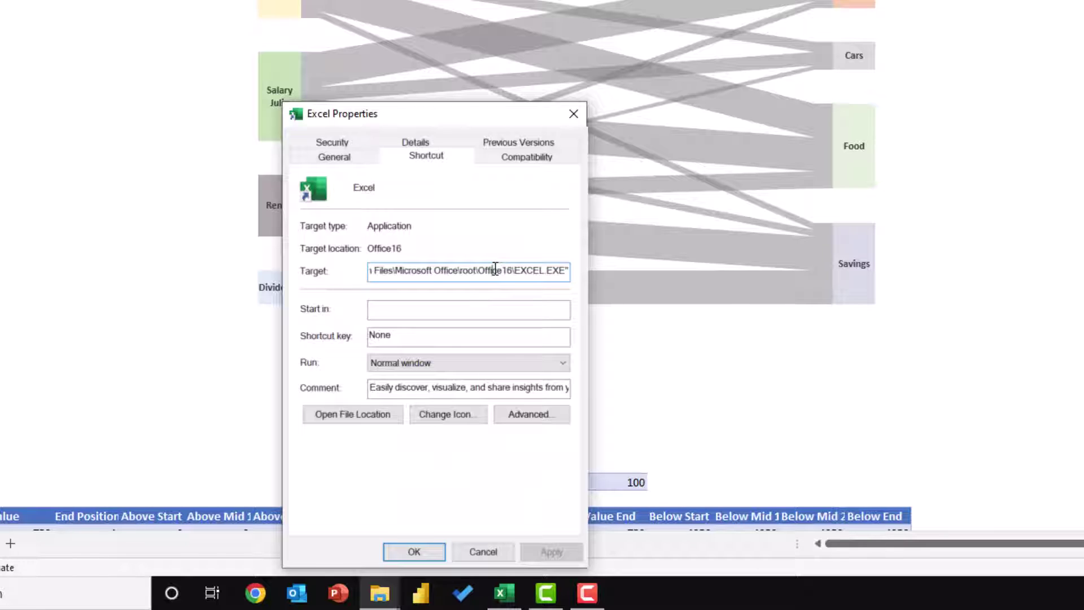
key(ctrl+a)
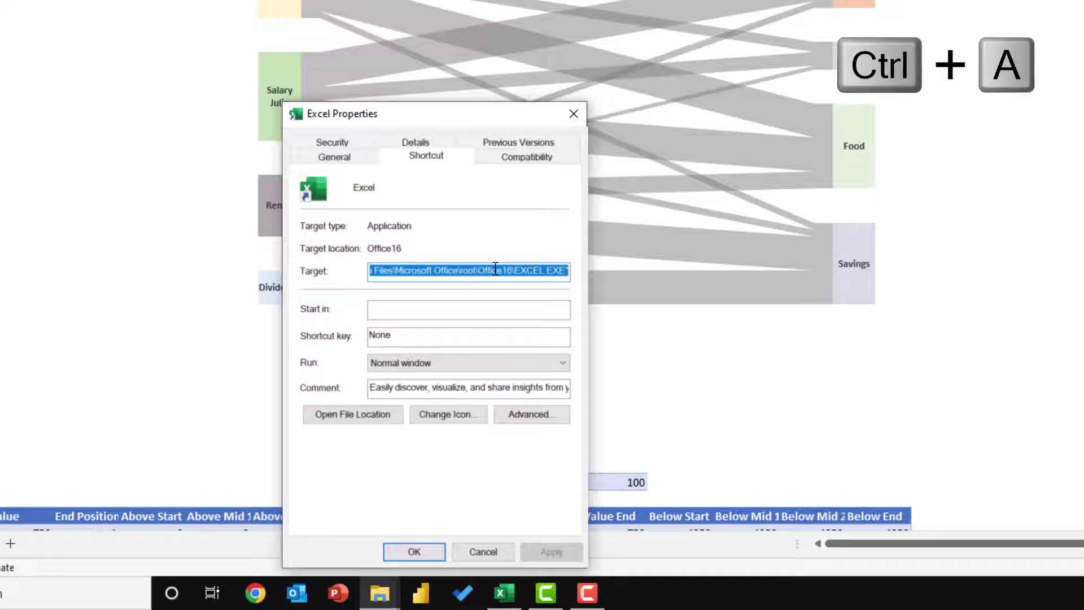
key(ctrl+c)
click(574, 113)
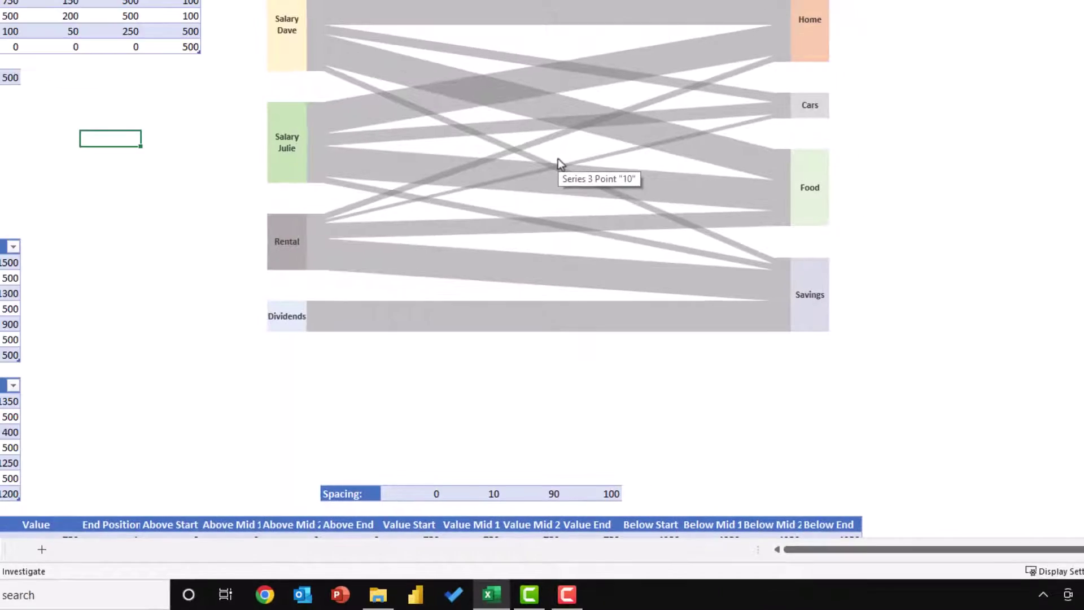
Create a desktop shortcut 'Open Excel New Instance' targeting the pasted Excel path plus /x.
key(super+d)
right_click(505, 279)
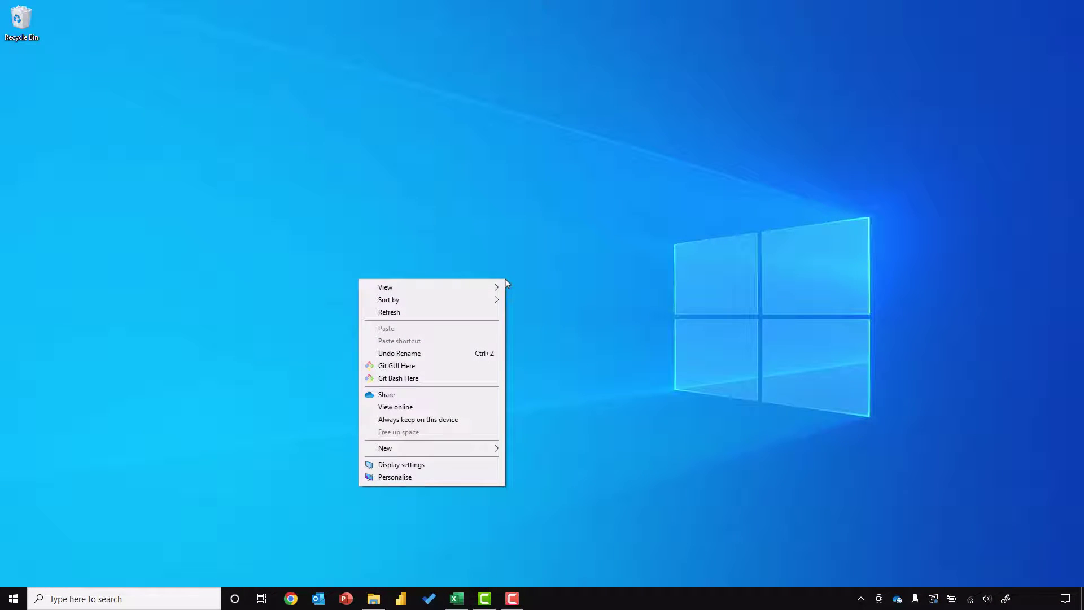
mouse_move(458, 451)
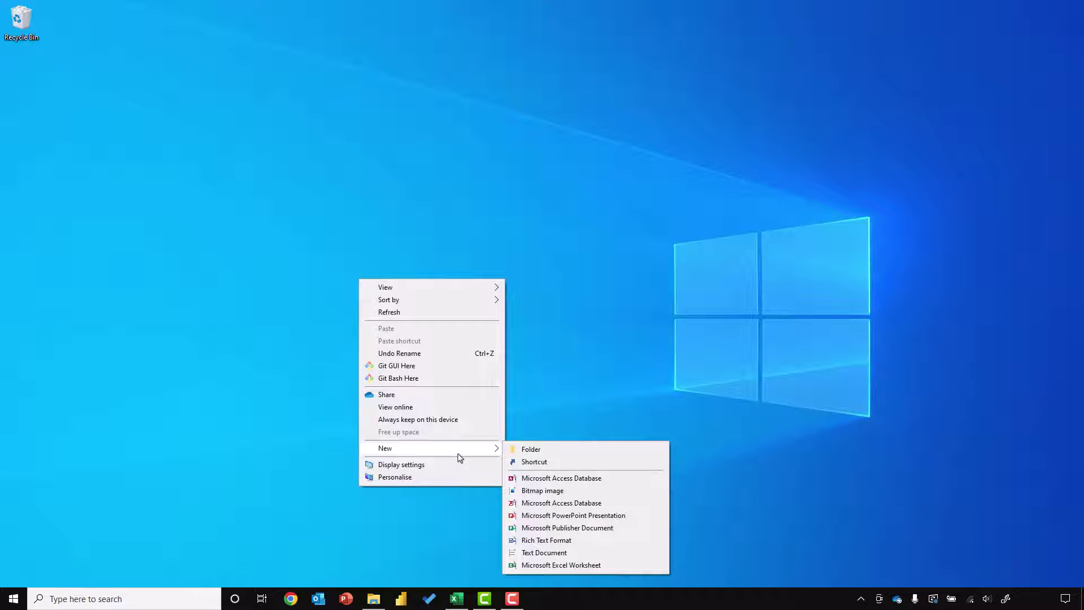
click(543, 462)
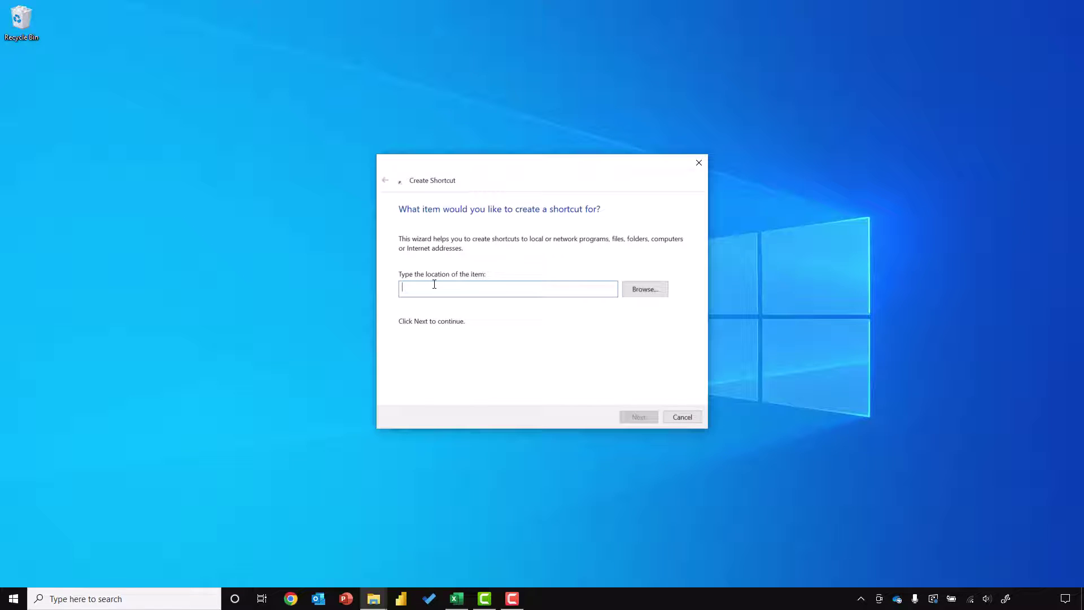
key(ctrl+v)
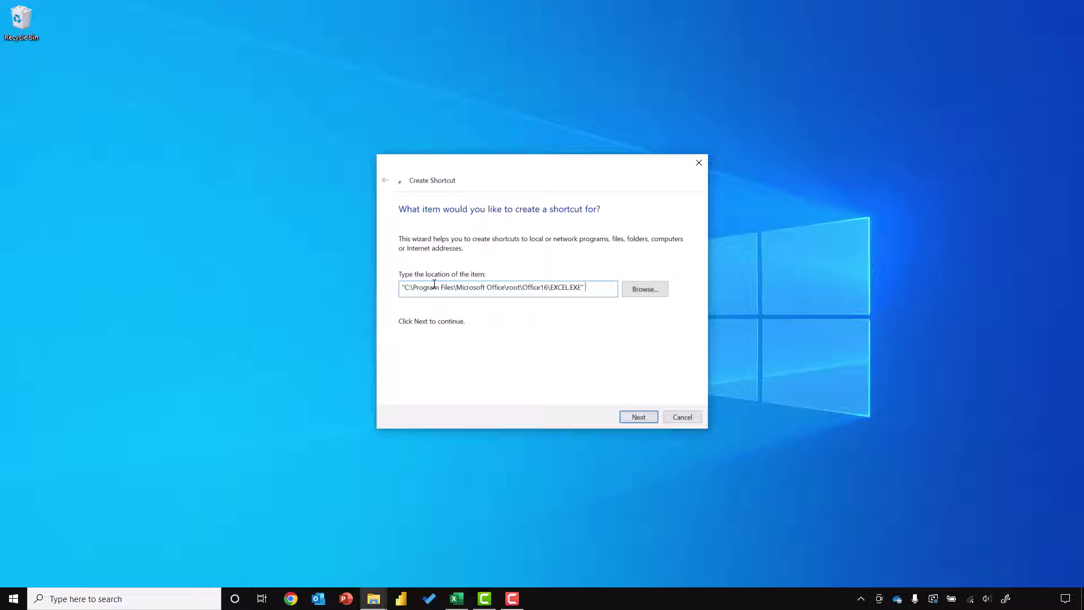
text(/x)
click(649, 419)
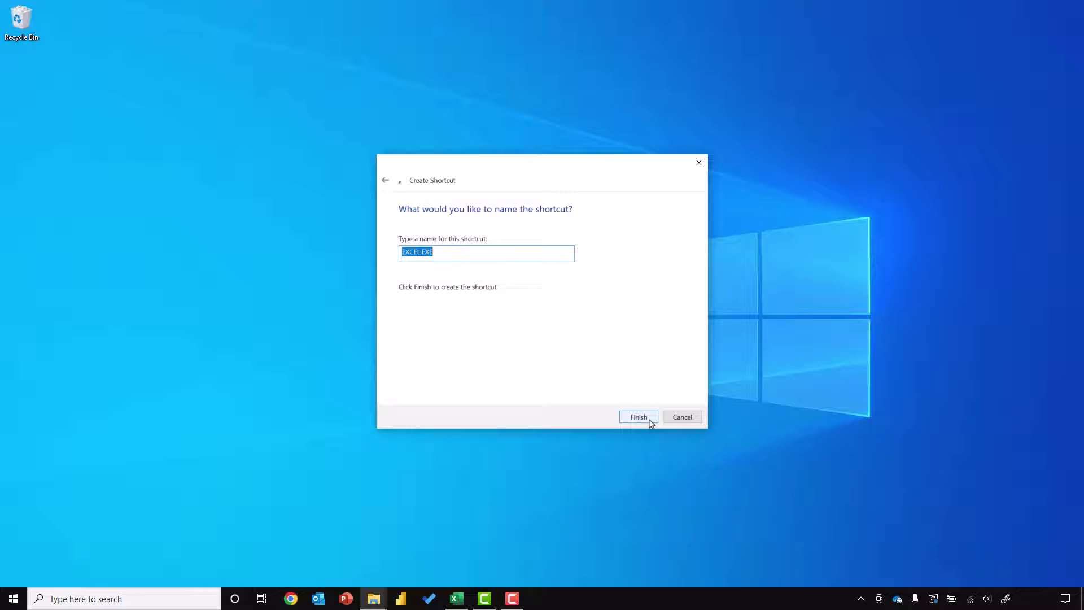
key(BackSpace)
text(Open Excel New Instance)
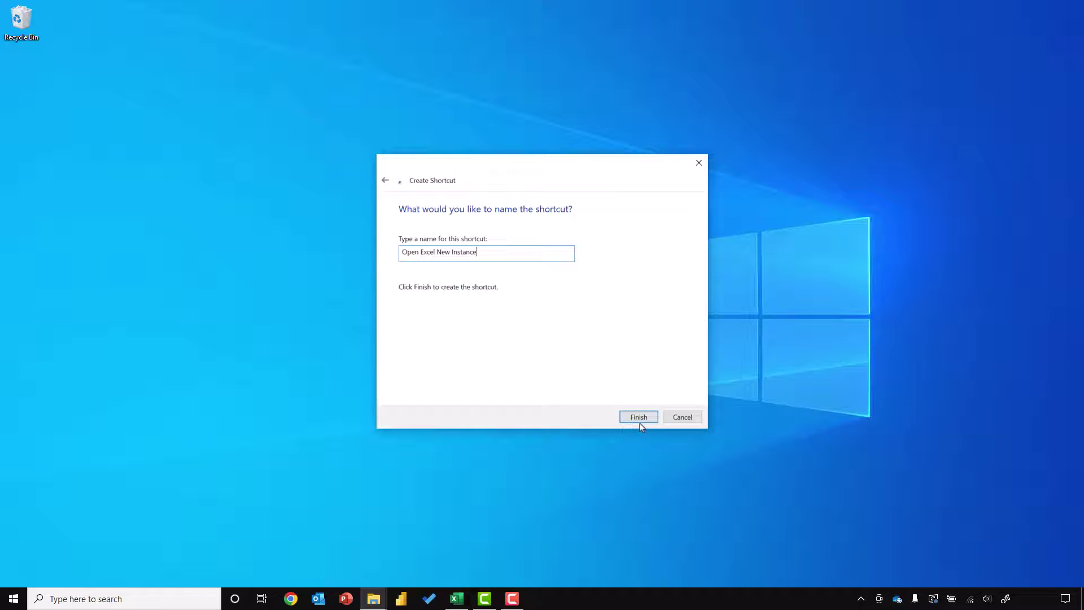
click(638, 418)
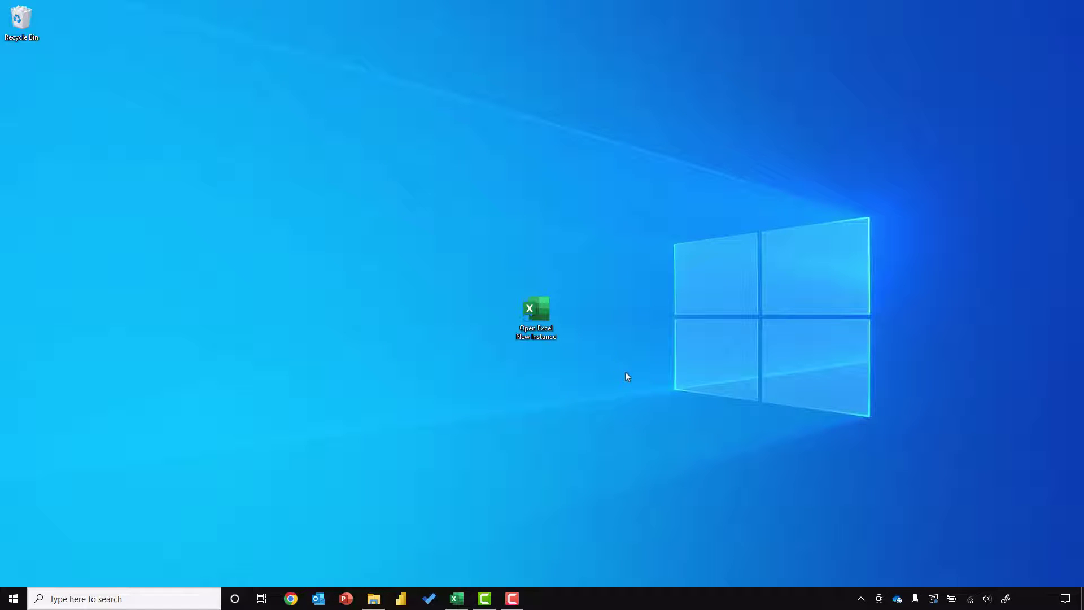
Launch a separate Excel instance using the 'Open Excel New Instance' desktop shortcut.
double_click(541, 313)
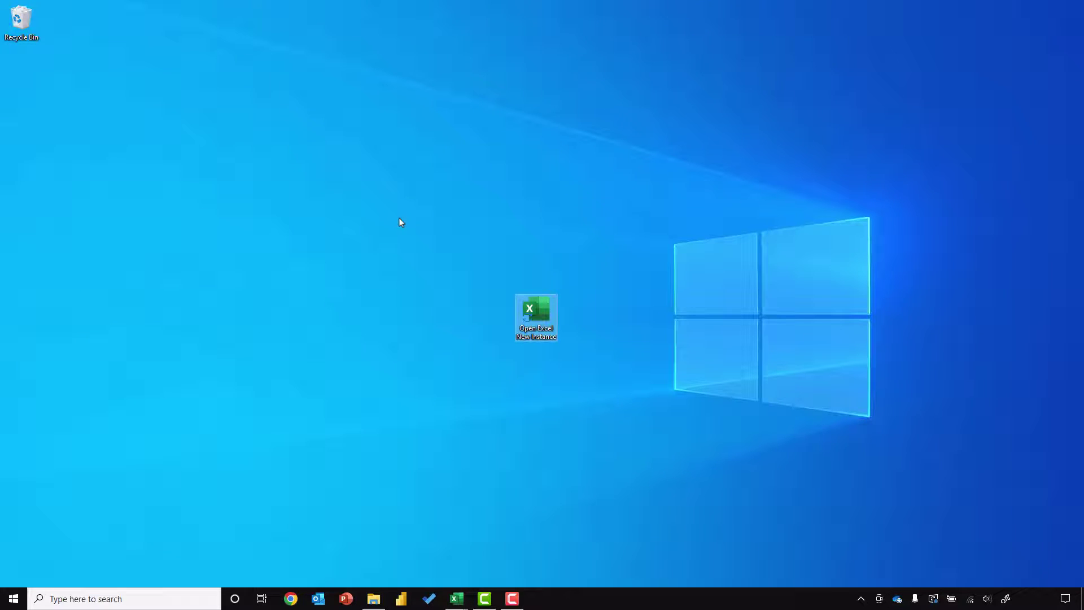
drag(536, 315, 638, 597)
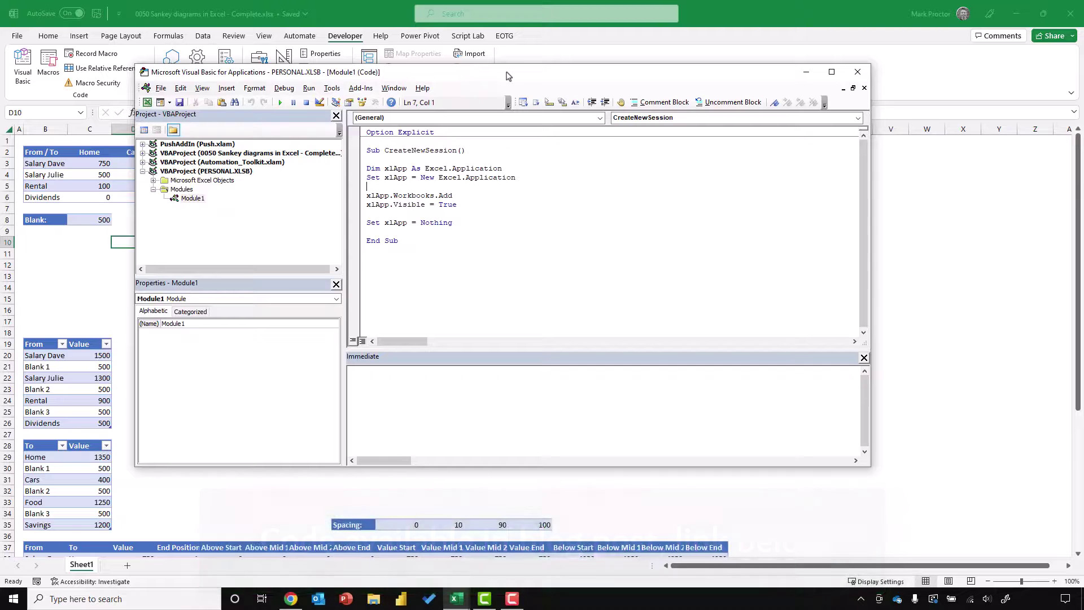
Run the CreateNewSession macro from the VBA editor to open a separate Excel instance with Book1.
click(425, 160)
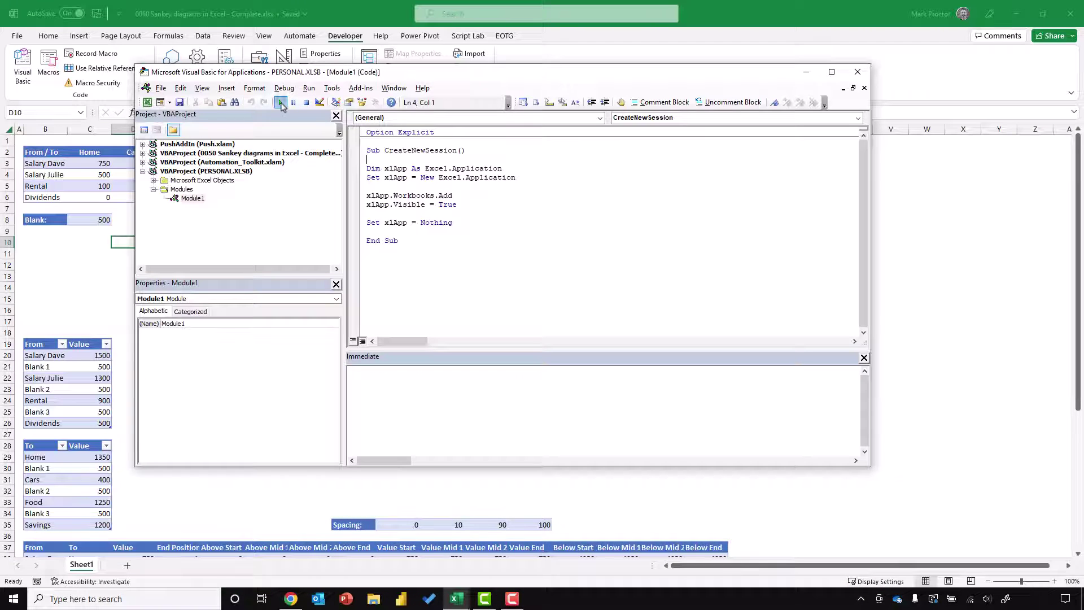
click(279, 102)
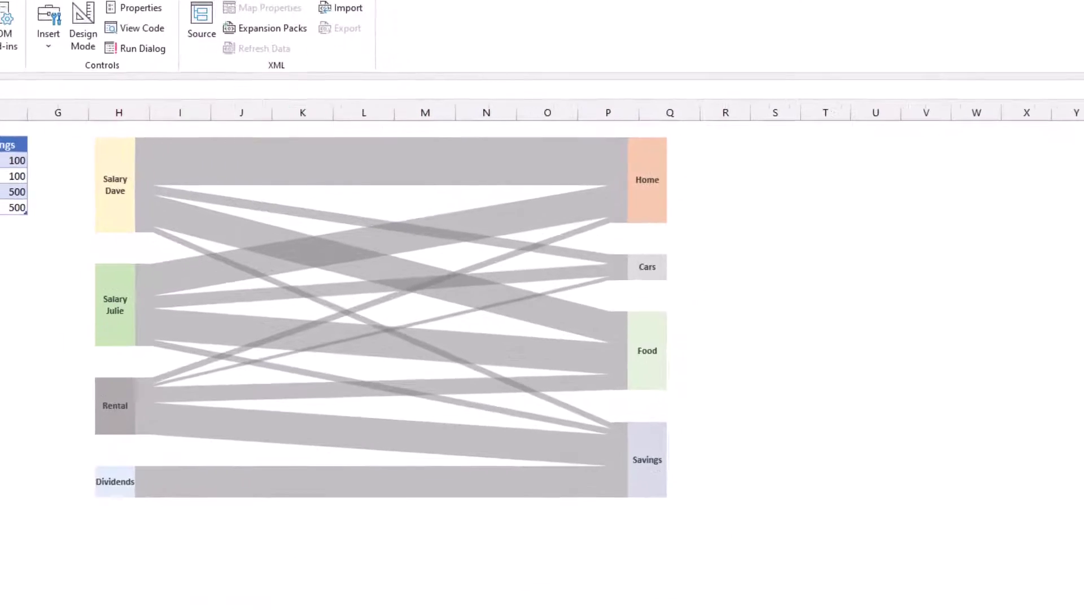
Give the CreateNewSession macro the shortcut key Ctrl+Shift+N in Macro Options, then return to the worksheet.
click(57, 62)
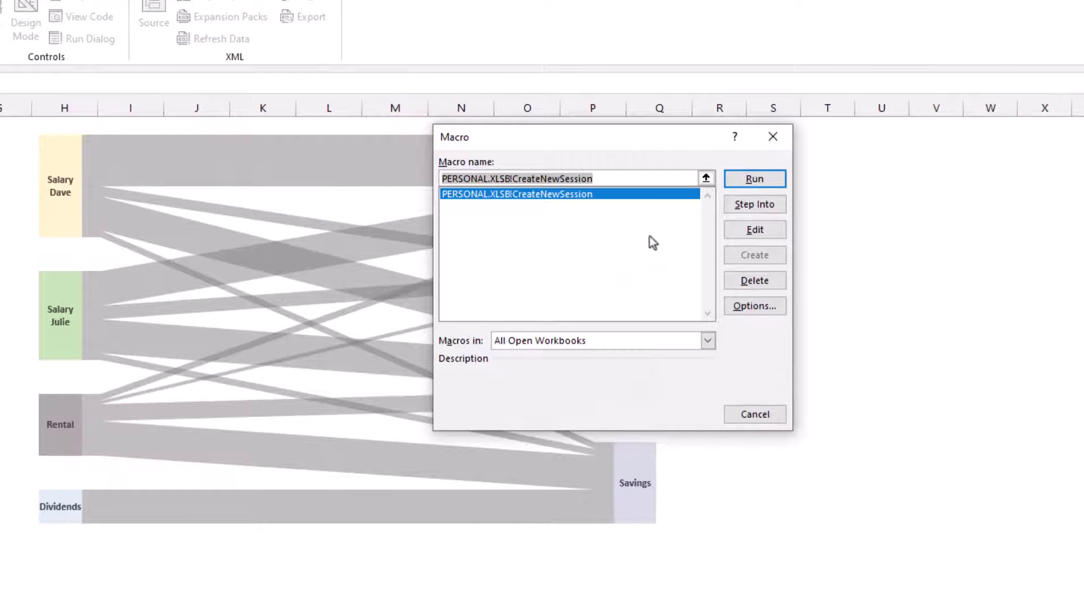
click(651, 197)
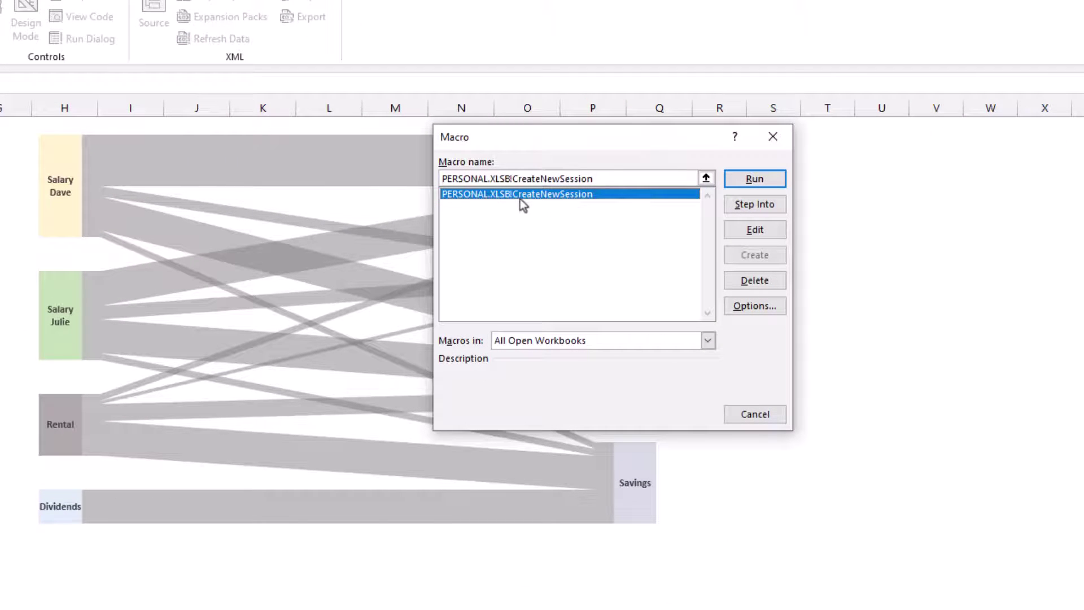
click(742, 310)
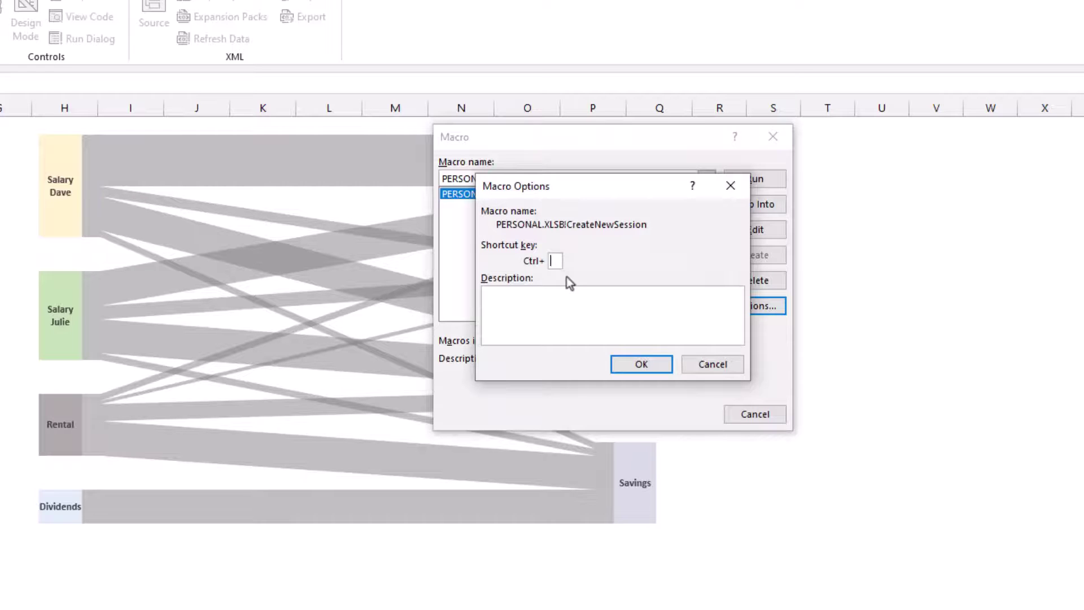
text(N)
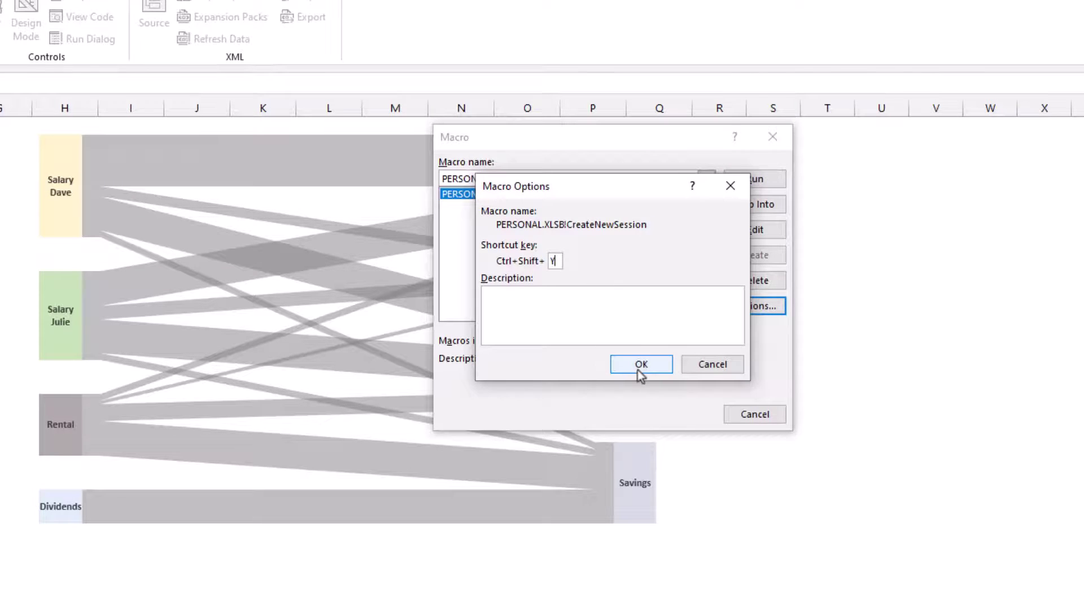
click(640, 364)
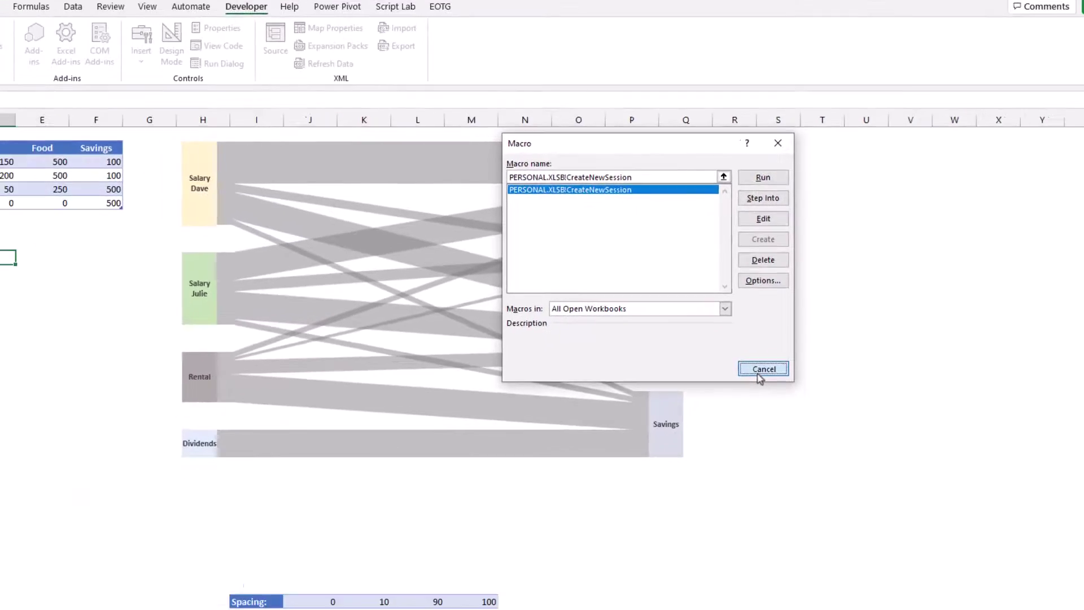
click(750, 418)
click(239, 266)
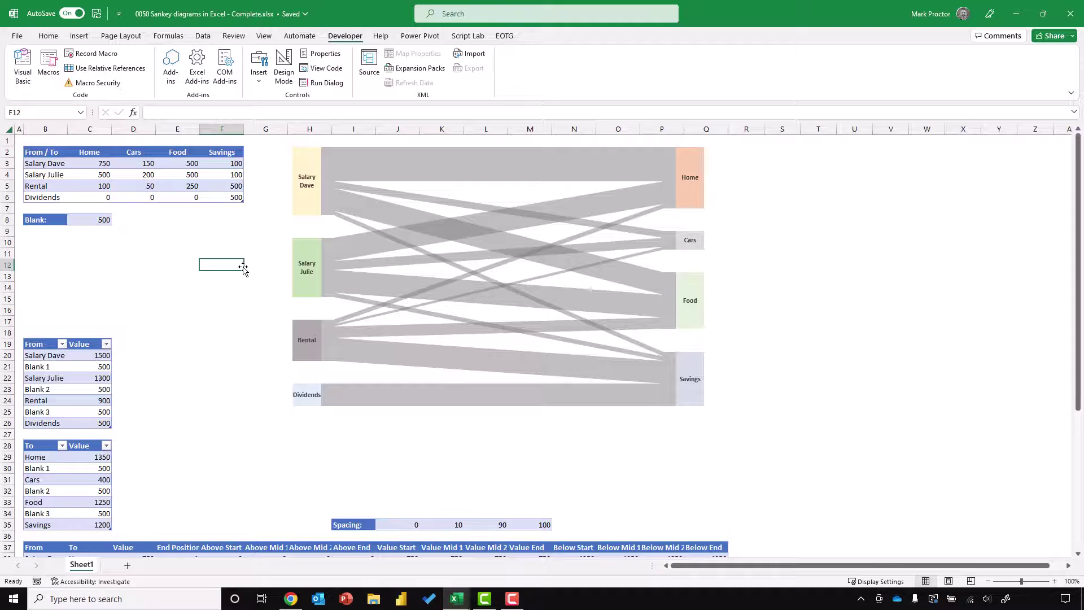
Use the Ctrl+Shift+N shortcut to open blank Book2 in a separate Excel instance.
key(ctrl+n)
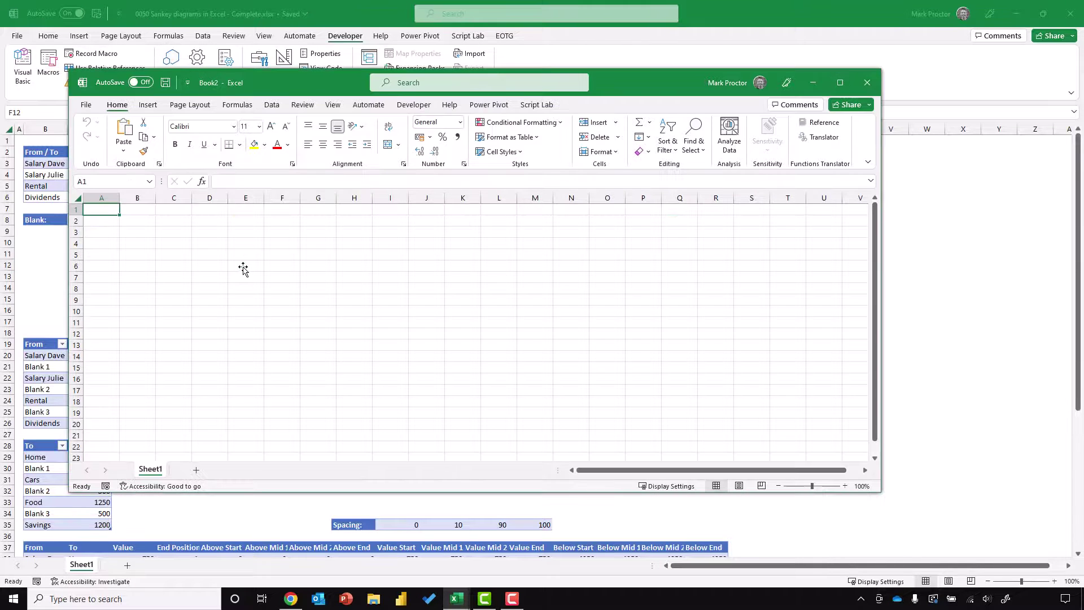